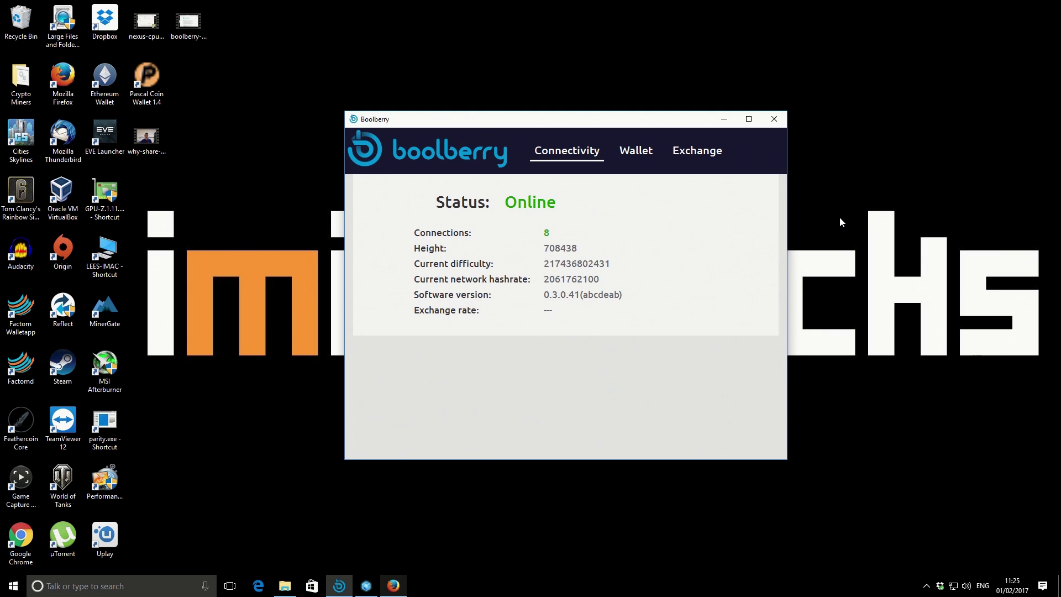
Step: Bring Firefox back and scroll the boolberry.com Downloads page to the Windows, Linux and Mac packages
{"action": "left_click", "coordinate": [724, 120]}
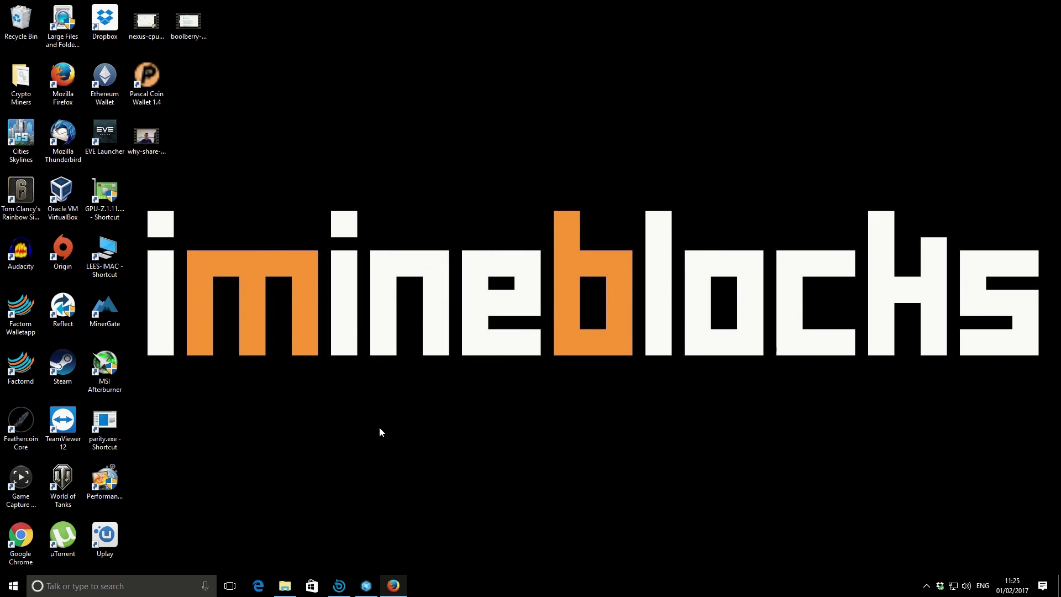
{"action": "left_click", "coordinate": [394, 587]}
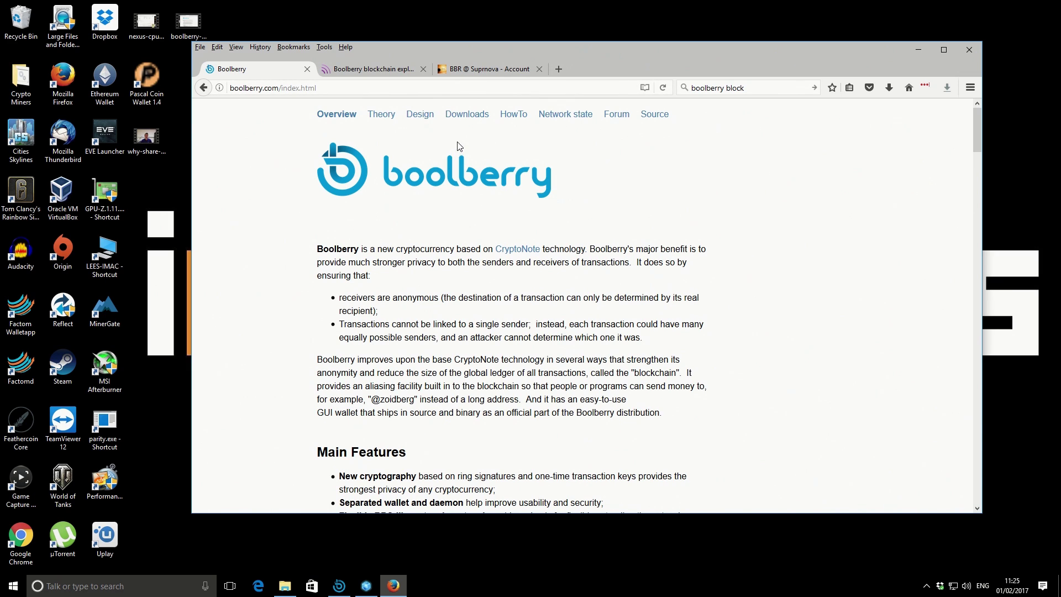
{"action": "left_click", "coordinate": [467, 114]}
{"action": "scroll", "coordinate": [457, 272], "scroll_direction": "down", "scroll_amount": 3}
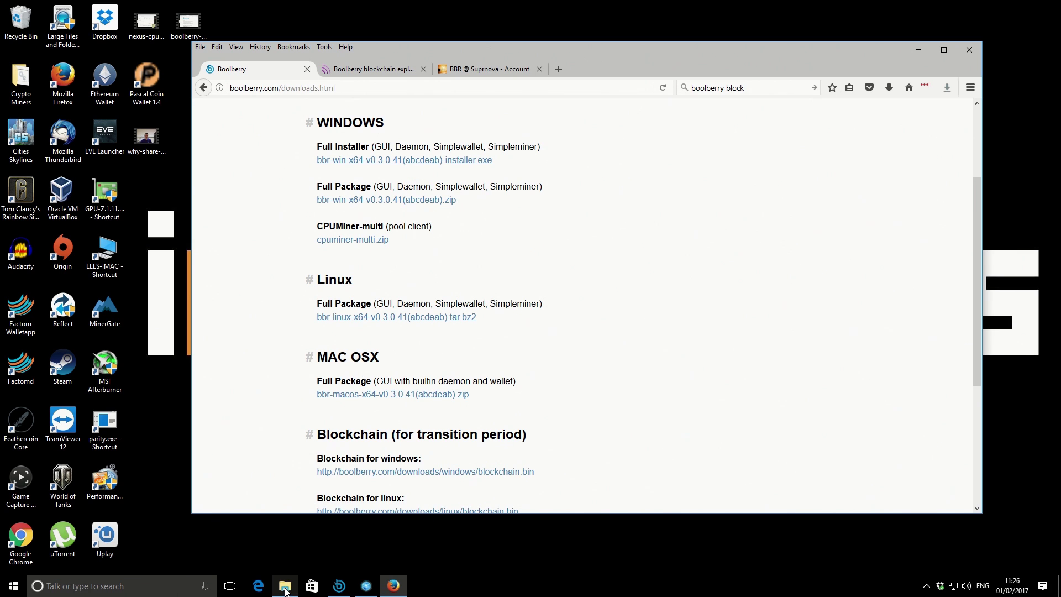
Step: Open the extracted bbr-win-x64-v0.3.0.41(abcdeab) folder in Downloads and scroll through its files
{"action": "left_click", "coordinate": [286, 590]}
{"action": "left_click", "coordinate": [616, 373]}
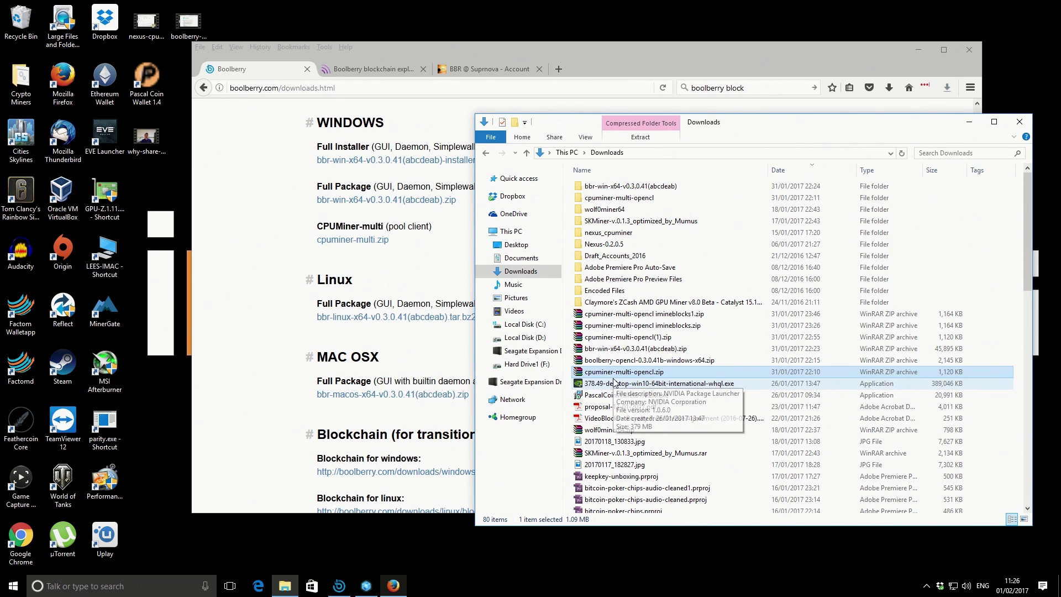
{"action": "left_click", "coordinate": [608, 351]}
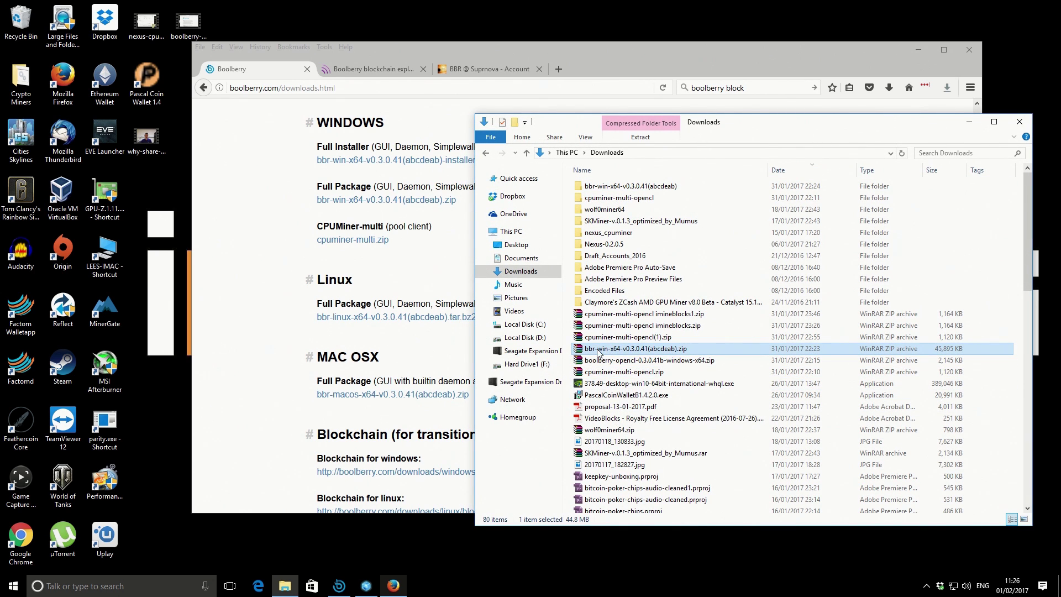
{"action": "right_click", "coordinate": [690, 354]}
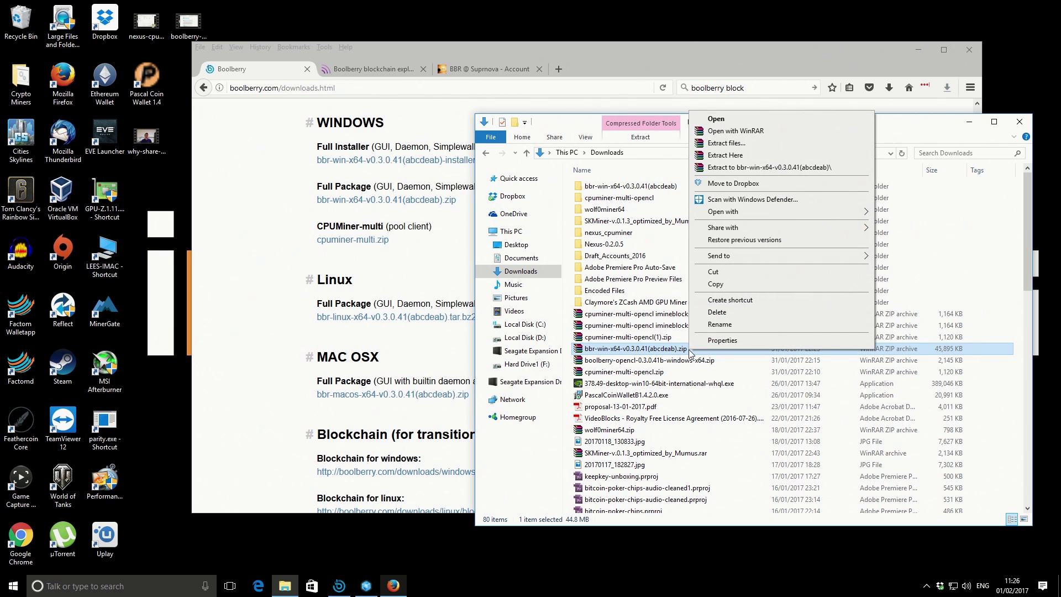
{"action": "left_click", "coordinate": [617, 188]}
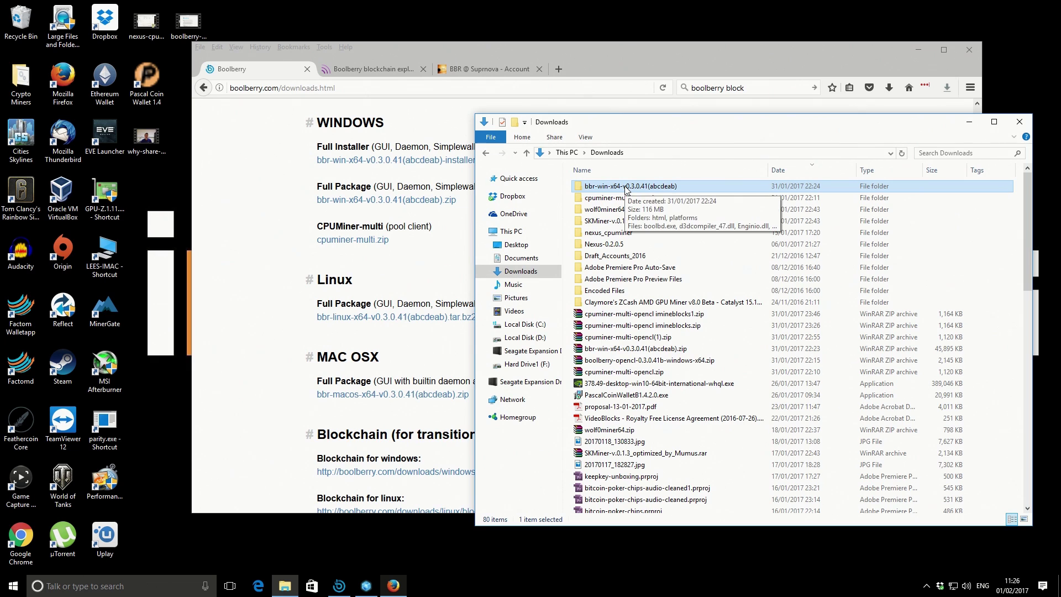
{"action": "double_click", "coordinate": [626, 188]}
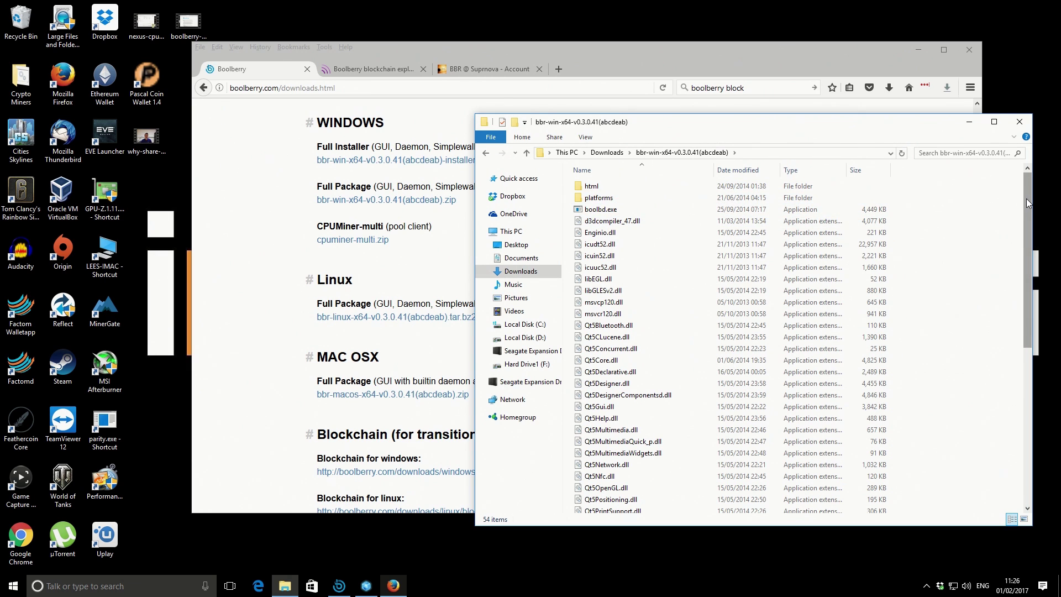
{"action": "left_click_drag", "start_coordinate": [1027, 198], "coordinate": [1029, 374]}
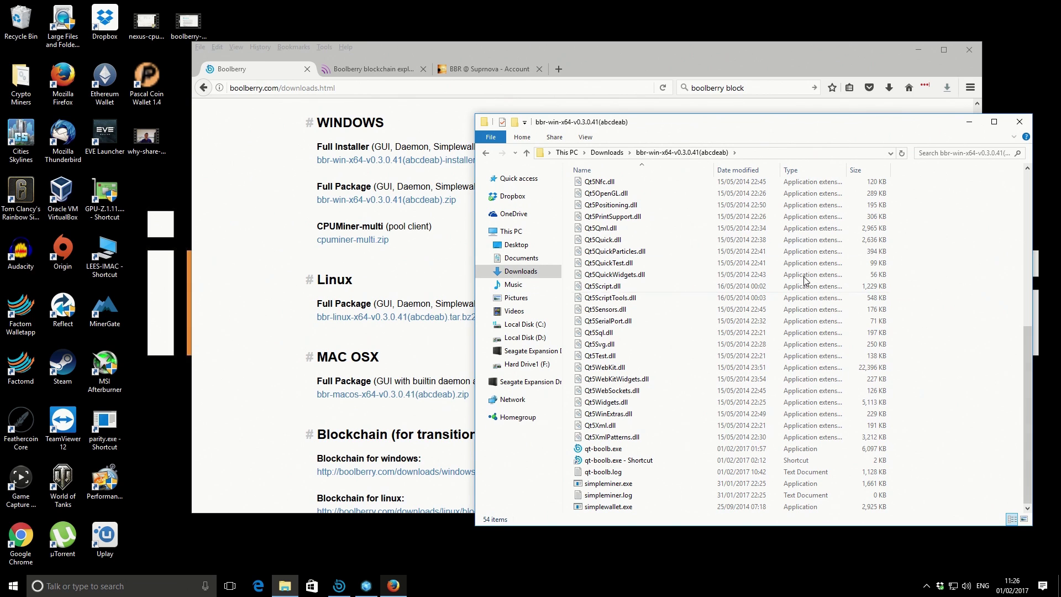
Step: Create a shortcut to qt-boolb.exe in the bbr-win folder and select it
{"action": "left_click", "coordinate": [918, 49]}
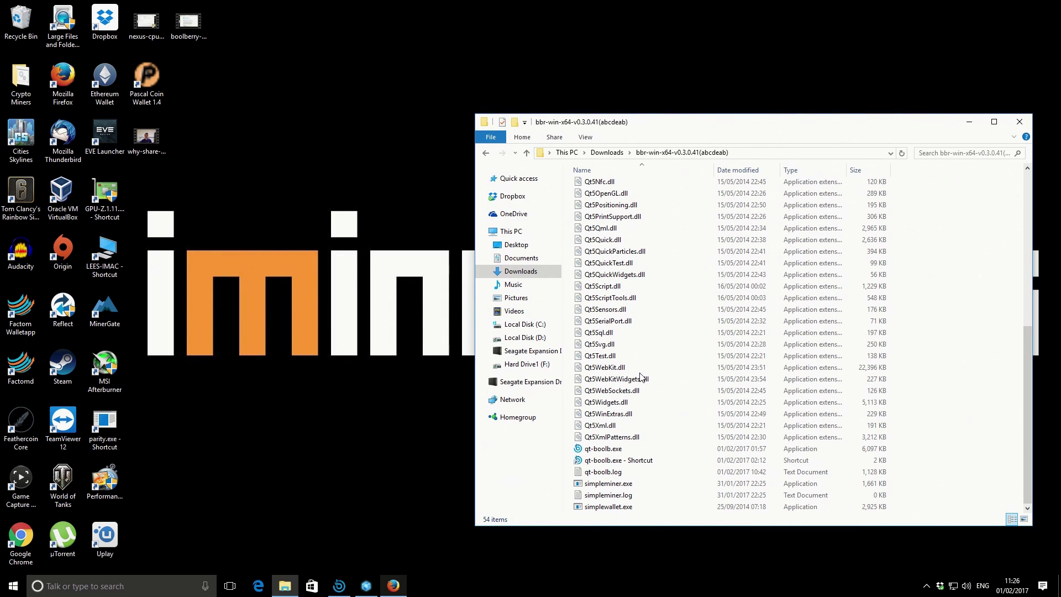
{"action": "left_click", "coordinate": [606, 452]}
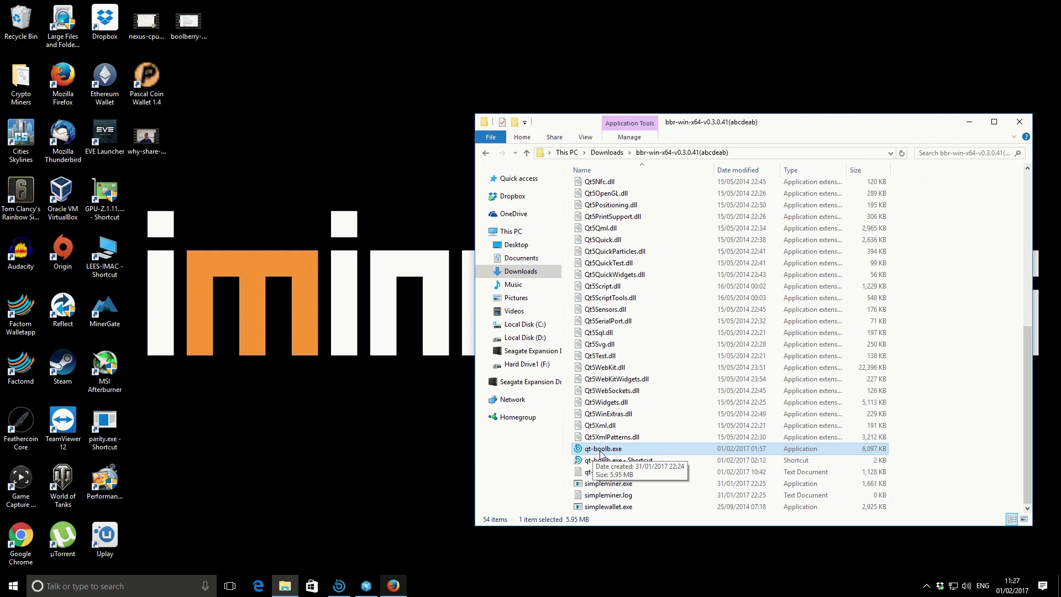
{"action": "right_click", "coordinate": [620, 450]}
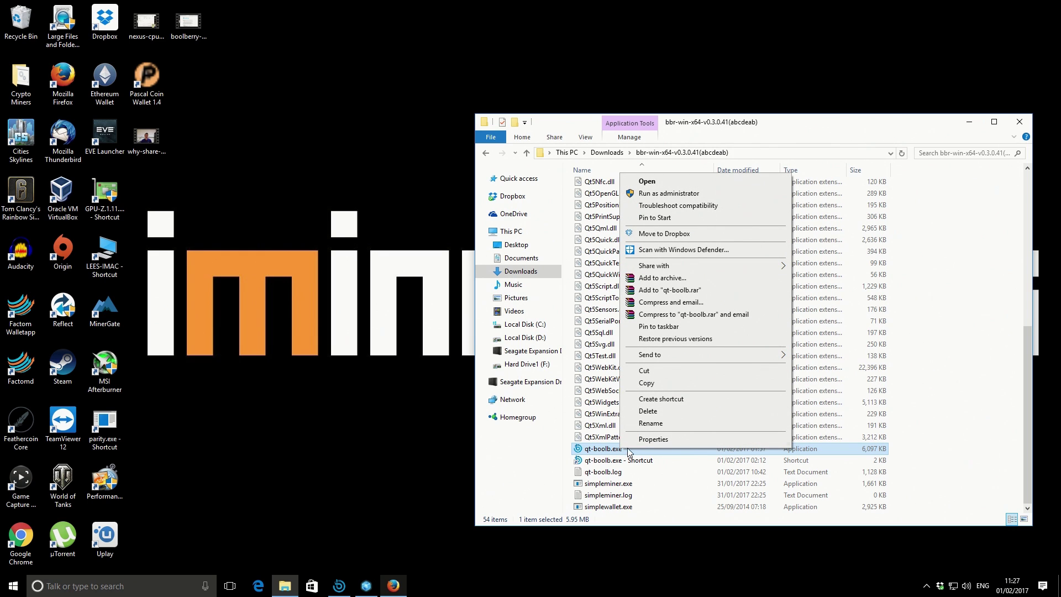
{"action": "left_click", "coordinate": [680, 398]}
{"action": "left_click", "coordinate": [622, 462]}
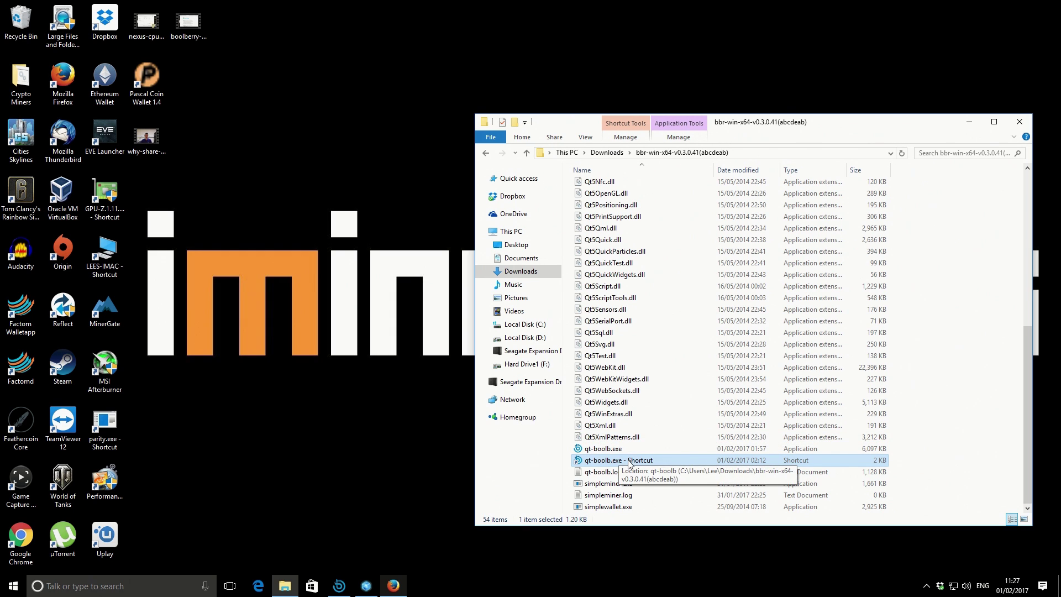
Step: Open the qt-boolb.exe shortcut's Properties and read through the seed-node addresses in Target
{"action": "right_click", "coordinate": [630, 464]}
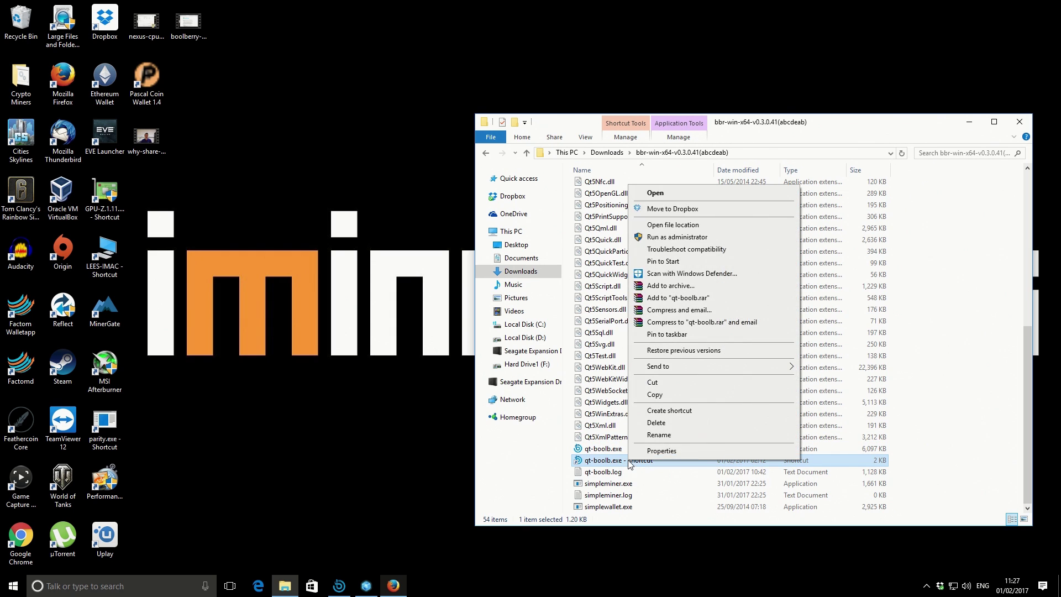
{"action": "left_click", "coordinate": [661, 451]}
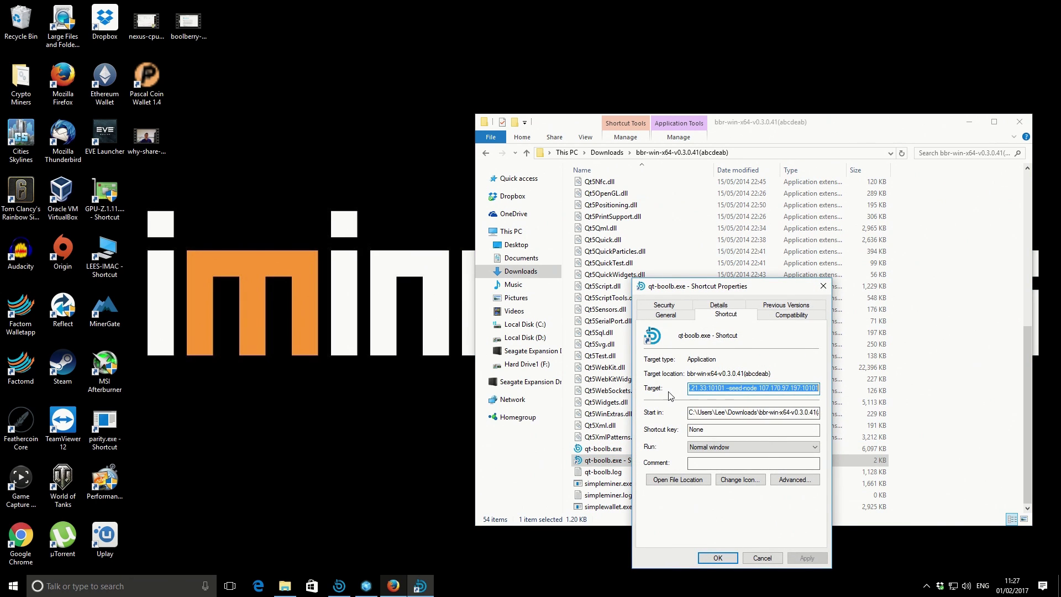
{"action": "left_click", "coordinate": [706, 389]}
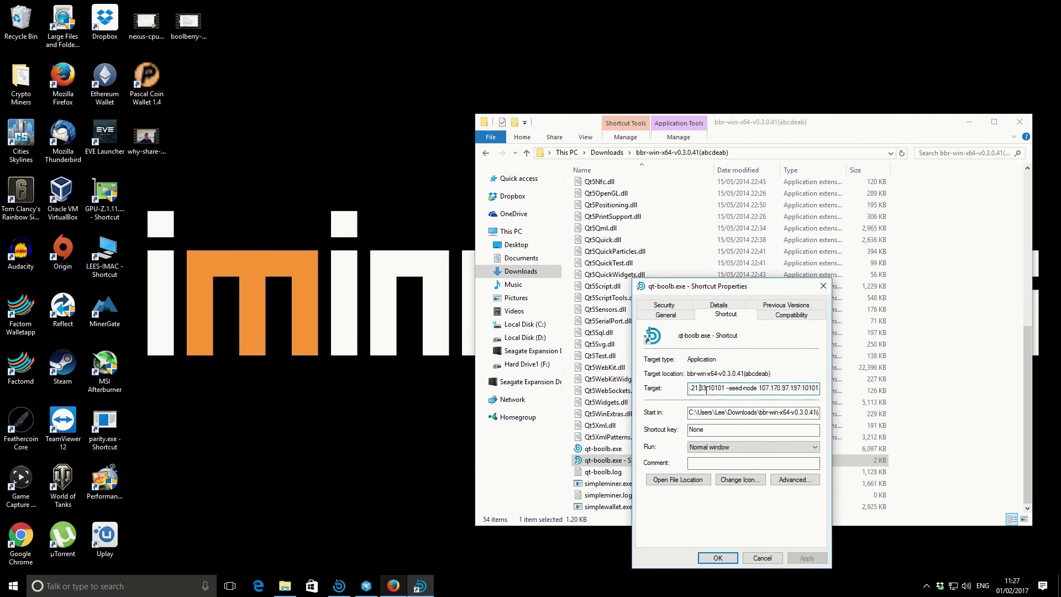
{"action": "key", "text": "Right"}
{"action": "key", "text": "Right"}
{"action": "key", "text": "Right"}
{"action": "key", "text": "Right"}
{"action": "key", "text": "Right"}
{"action": "key", "text": "Right"}
{"action": "key", "text": "Right"}
{"action": "key", "text": "Right"}
{"action": "key", "text": "Right"}
{"action": "key", "text": "Right"}
{"action": "key", "text": "Right"}
{"action": "key", "text": "Right"}
{"action": "key", "text": "Right"}
{"action": "key", "text": "Right"}
{"action": "key", "text": "Right"}
{"action": "key", "text": "Right"}
{"action": "key", "text": "Right"}
{"action": "key", "text": "Right"}
{"action": "key", "text": "Right"}
{"action": "key", "text": "Right"}
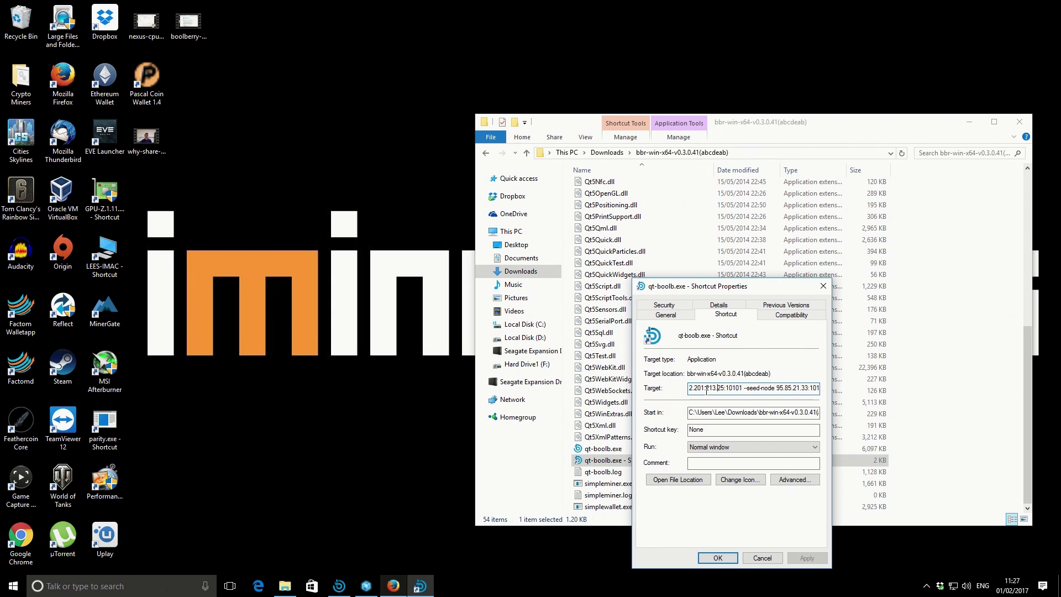
{"action": "key", "text": "Right"}
{"action": "key", "text": "Right"}
{"action": "key", "text": "Right"}
{"action": "key", "text": "Right"}
{"action": "key", "text": "Right"}
{"action": "key", "text": "Right"}
{"action": "key", "text": "Right"}
{"action": "key", "text": "Right"}
{"action": "key", "text": "Right"}
{"action": "key", "text": "Right"}
{"action": "key", "text": "Right"}
{"action": "key", "text": "Right"}
{"action": "key", "text": "Right"}
{"action": "key", "text": "Right"}
{"action": "key", "text": "Right"}
{"action": "key", "text": "Right"}
{"action": "key", "text": "Right"}
{"action": "key", "text": "Right"}
{"action": "key", "text": "Right"}
{"action": "key", "text": "Right"}
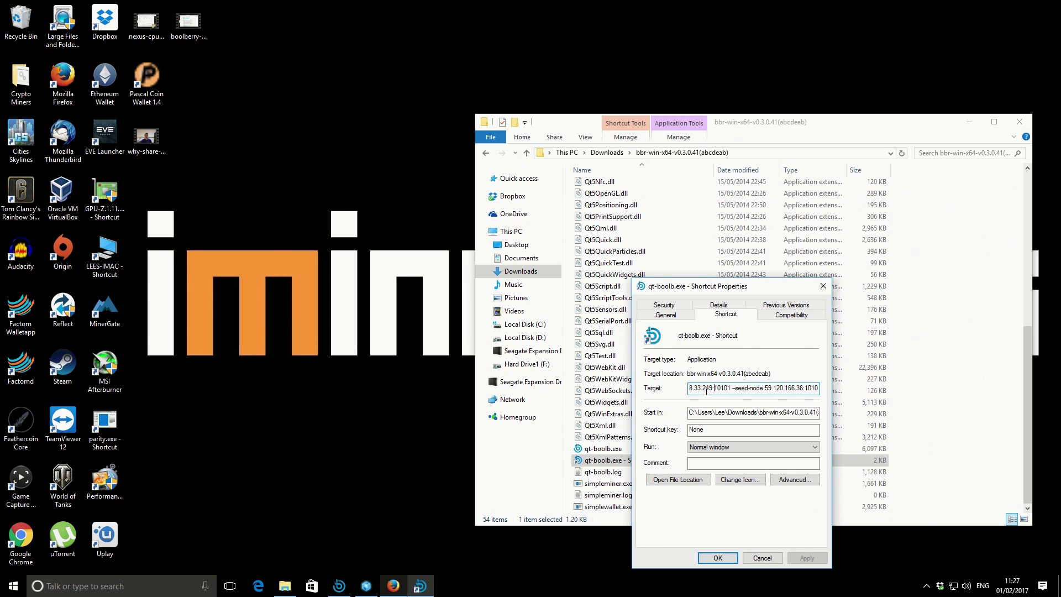
{"action": "key", "text": "Left"}
{"action": "key", "text": "Left"}
{"action": "key", "text": "Left"}
{"action": "key", "text": "Left"}
{"action": "key", "text": "Left"}
{"action": "key", "text": "Left"}
{"action": "key", "text": "Left"}
{"action": "key", "text": "Left"}
{"action": "key", "text": "Left"}
{"action": "key", "text": "Left"}
{"action": "key", "text": "Left"}
{"action": "key", "text": "Left"}
{"action": "key", "text": "Left"}
{"action": "key", "text": "Left"}
{"action": "key", "text": "Left"}
{"action": "key", "text": "Left"}
{"action": "key", "text": "Left"}
{"action": "key", "text": "Left"}
{"action": "key", "text": "Left"}
{"action": "key", "text": "Left"}
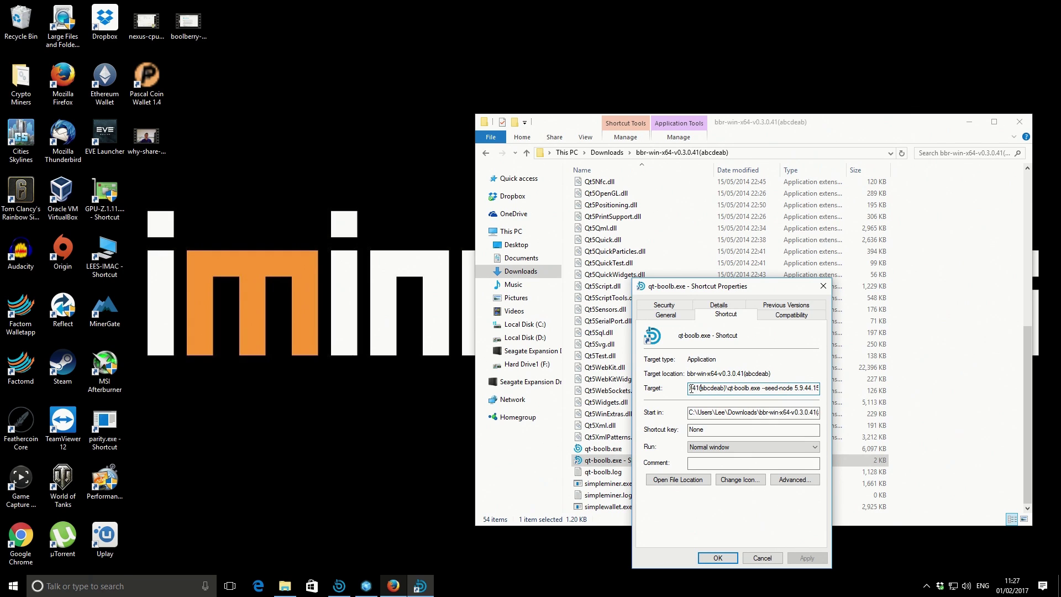
Step: Copy the --seed-node arguments after qt-boolb.exe in Target, then close Properties
{"action": "left_click_drag", "start_coordinate": [728, 388], "coordinate": [761, 388]}
{"action": "left_click", "coordinate": [761, 386]}
{"action": "left_click_drag", "start_coordinate": [761, 389], "coordinate": [856, 389]}
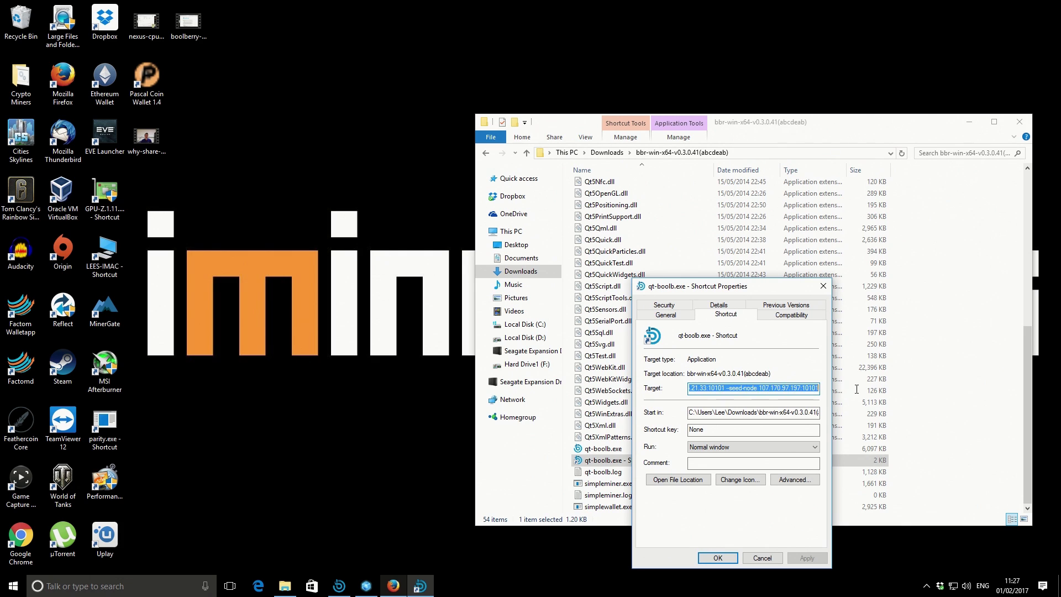
{"action": "right_click", "coordinate": [731, 388]}
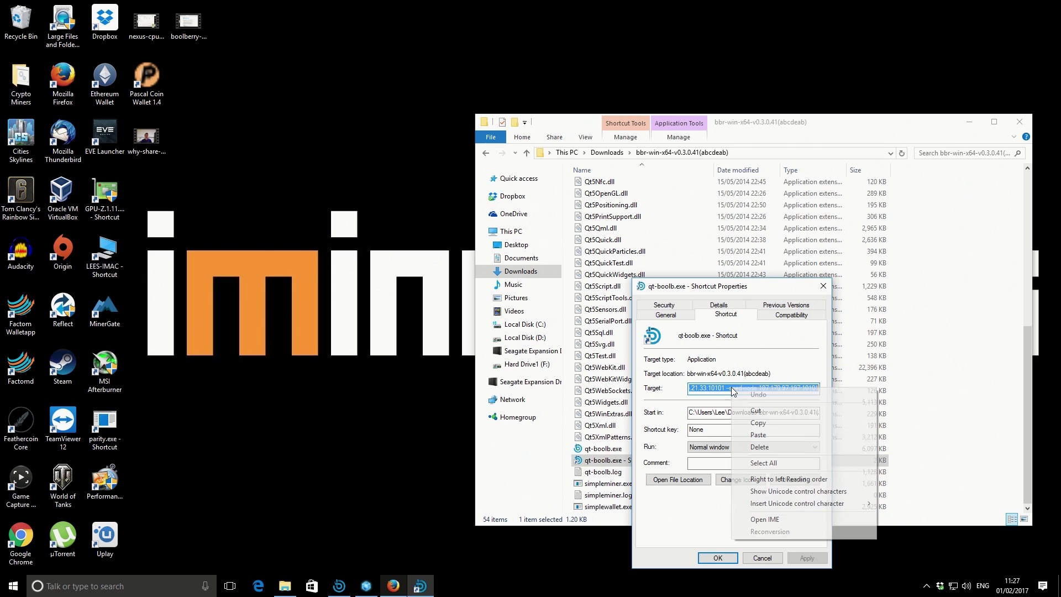
{"action": "left_click", "coordinate": [765, 421]}
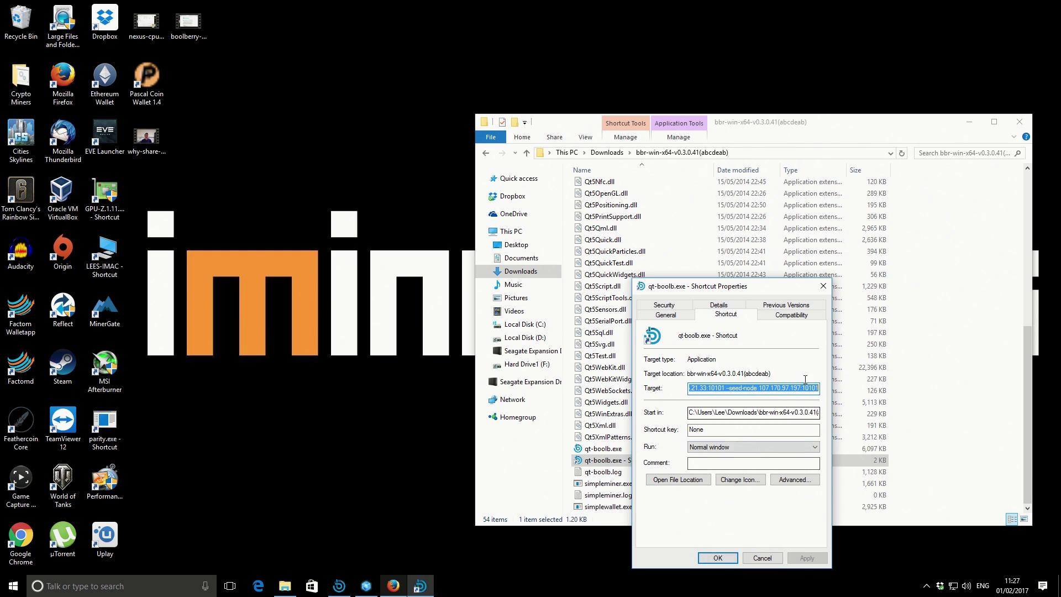
{"action": "left_click", "coordinate": [823, 287]}
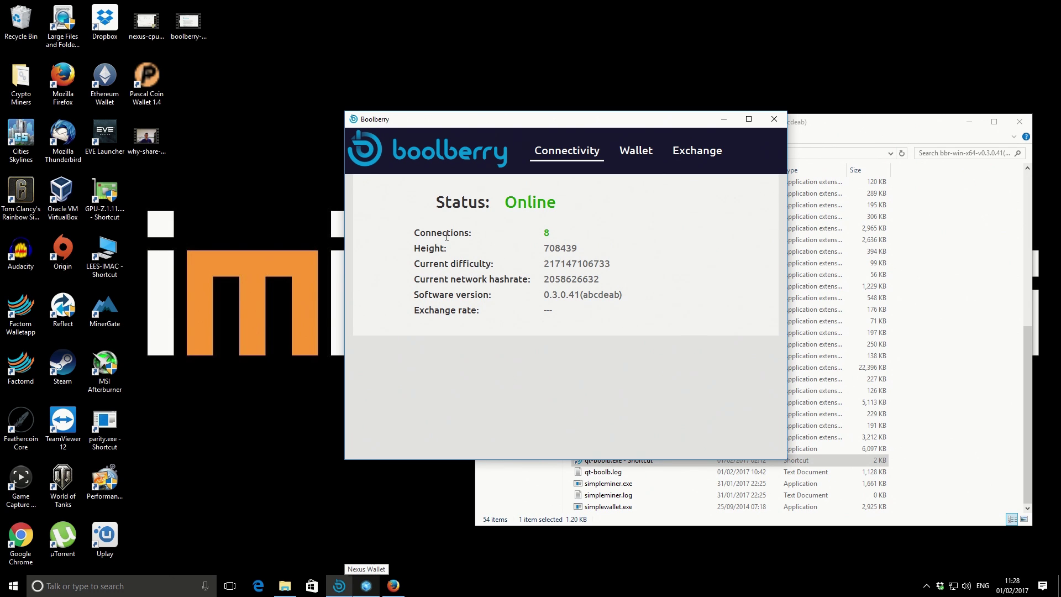
Step: Minimize Explorer, check the wallet's block height 708439, then return to Firefox
{"action": "left_click", "coordinate": [971, 122]}
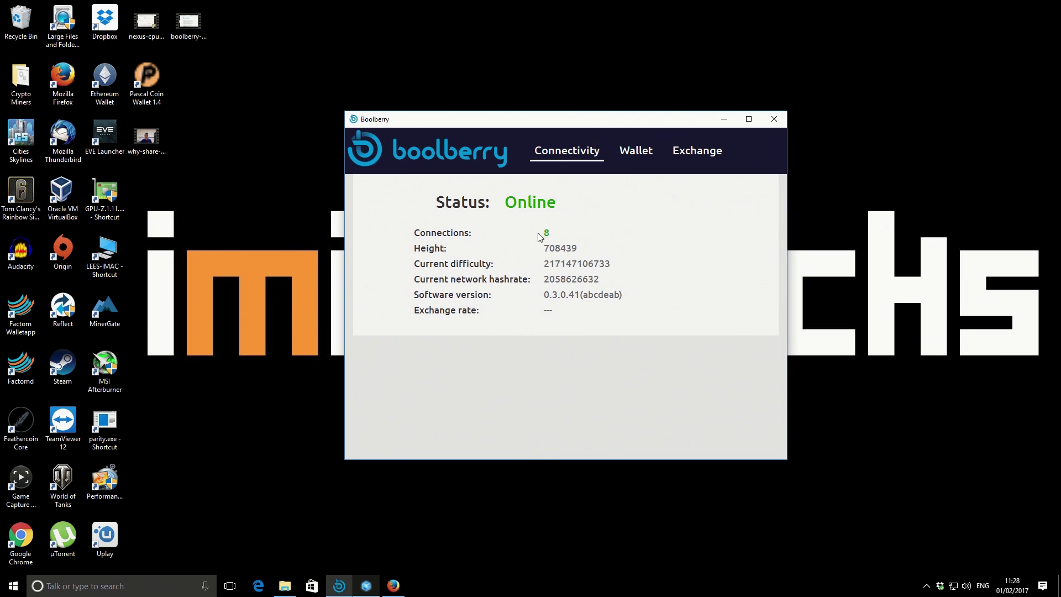
{"action": "mouse_move", "coordinate": [547, 233]}
{"action": "left_mouse_down"}
{"action": "mouse_move", "coordinate": [558, 387]}
{"action": "mouse_move", "coordinate": [558, 234]}
{"action": "left_mouse_up"}
{"action": "left_click_drag", "start_coordinate": [547, 249], "coordinate": [580, 248]}
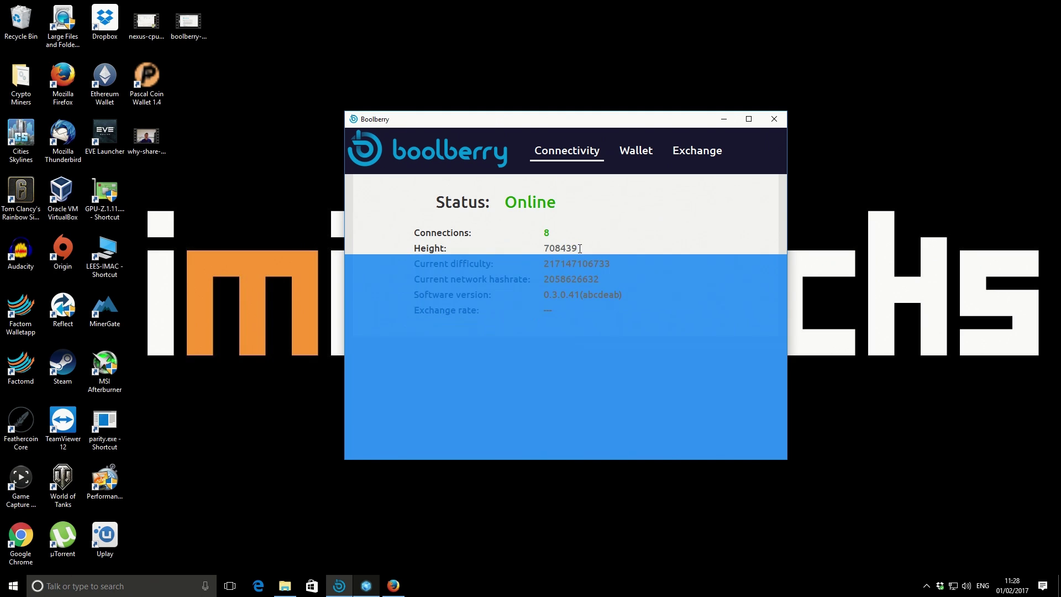
{"action": "left_click", "coordinate": [571, 249]}
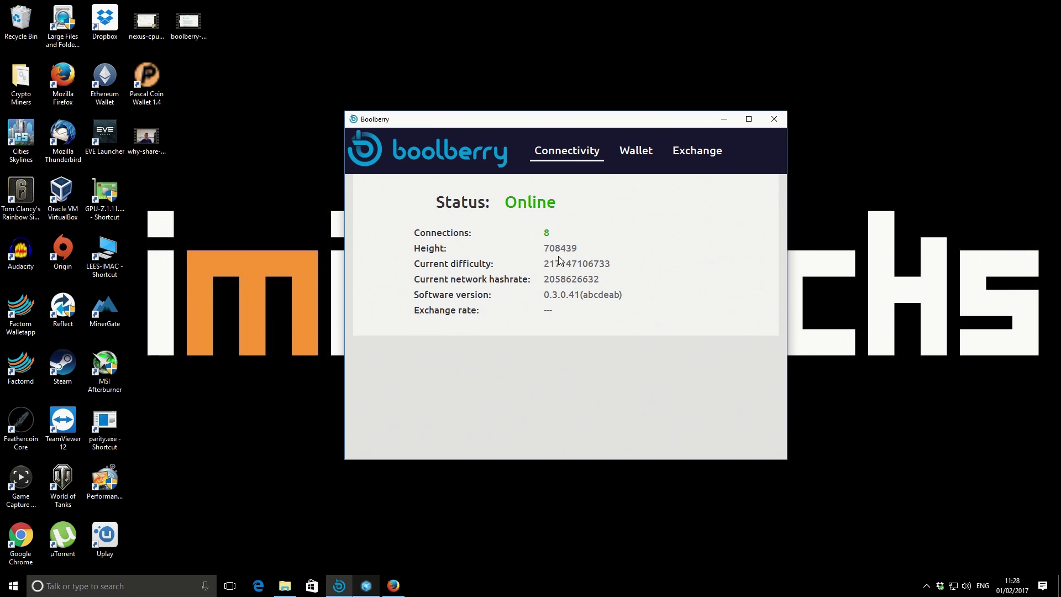
{"action": "left_click", "coordinate": [393, 586]}
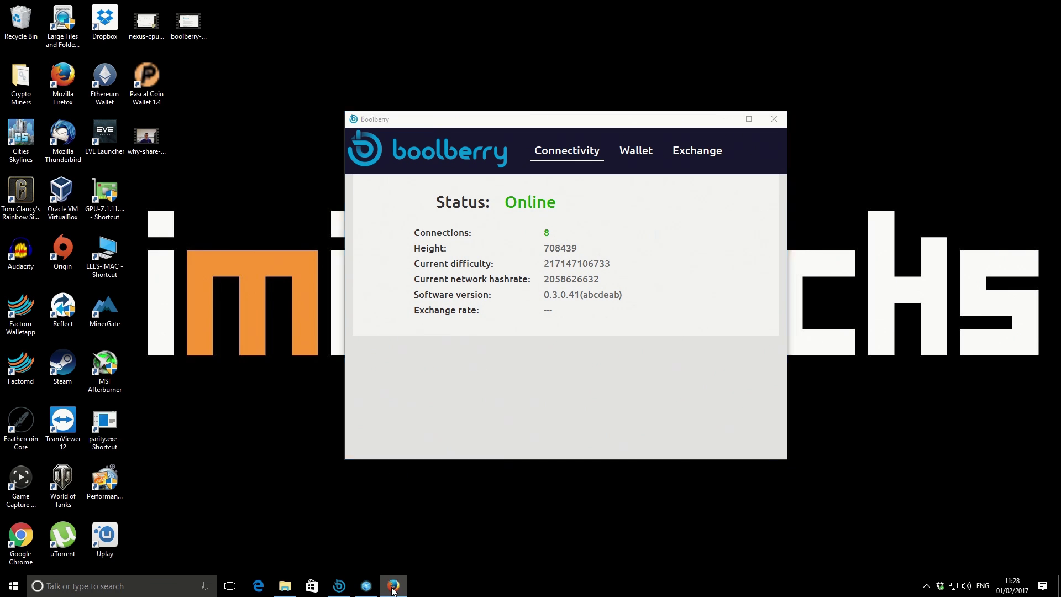
Step: Reload the ChainRadar Boolberry explorer, note its height 708'438, and bring the wallet forward
{"action": "left_click", "coordinate": [373, 69]}
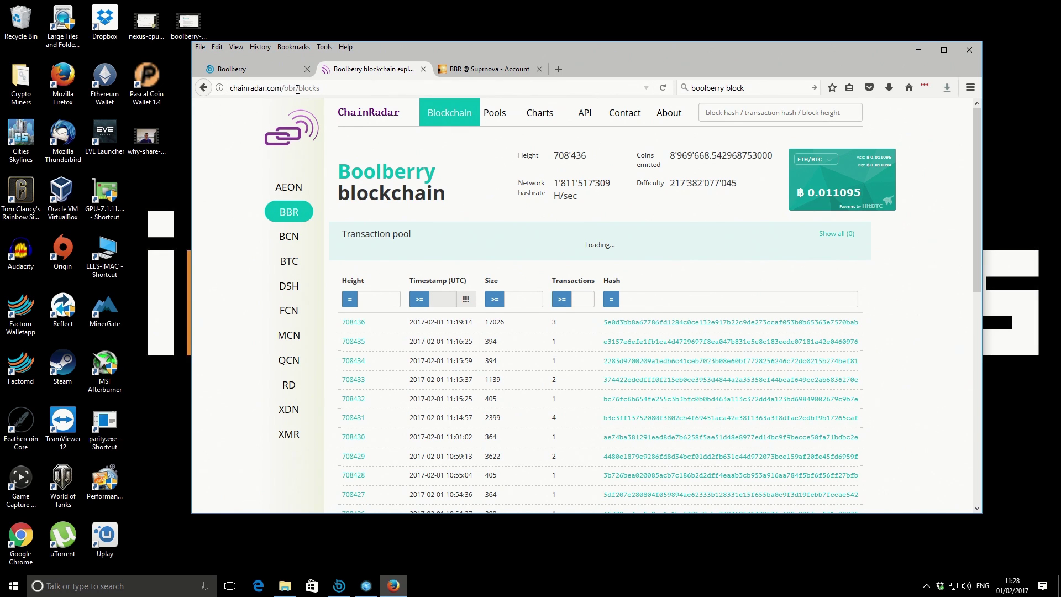
{"action": "left_click", "coordinate": [663, 88]}
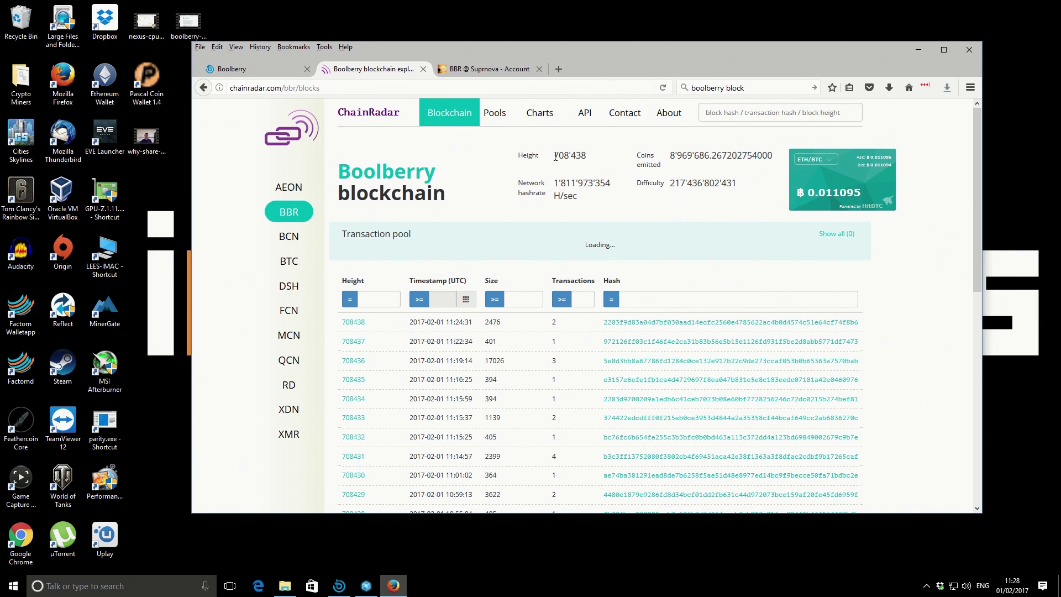
{"action": "left_click_drag", "start_coordinate": [554, 156], "coordinate": [589, 158]}
{"action": "left_click", "coordinate": [366, 587]}
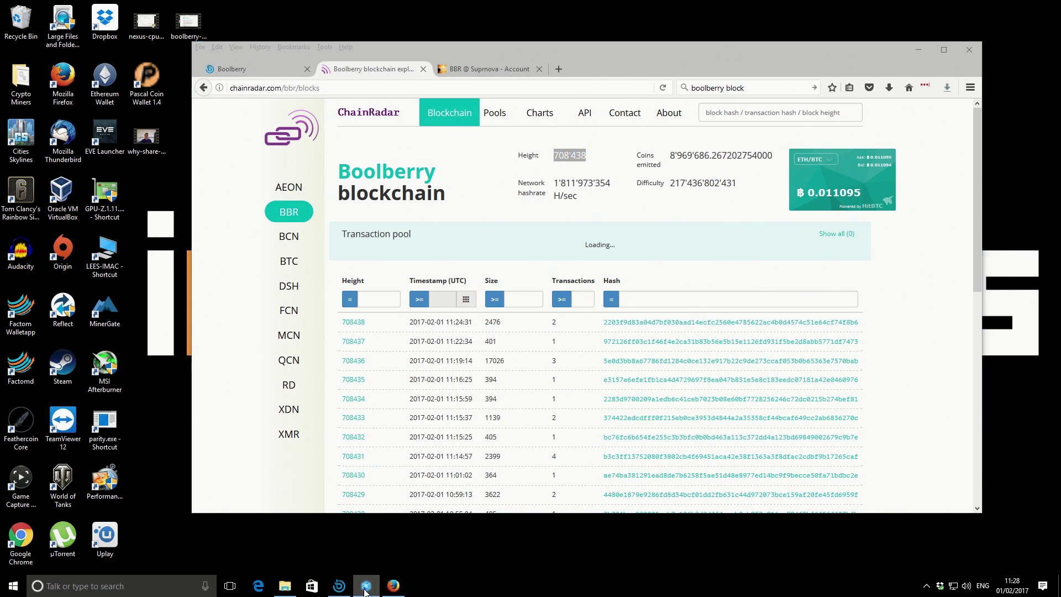
{"action": "left_click", "coordinate": [338, 586]}
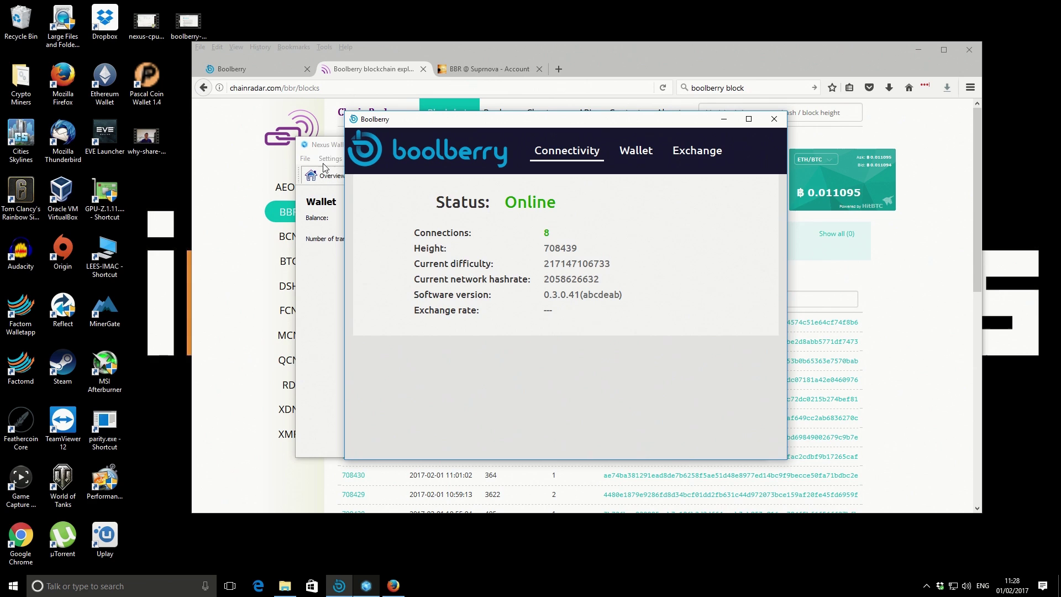
{"action": "left_click", "coordinate": [326, 146]}
Step: Minimize Firefox, glance at the wallet's Exchange prices, then return to Connectivity
{"action": "left_click", "coordinate": [702, 148]}
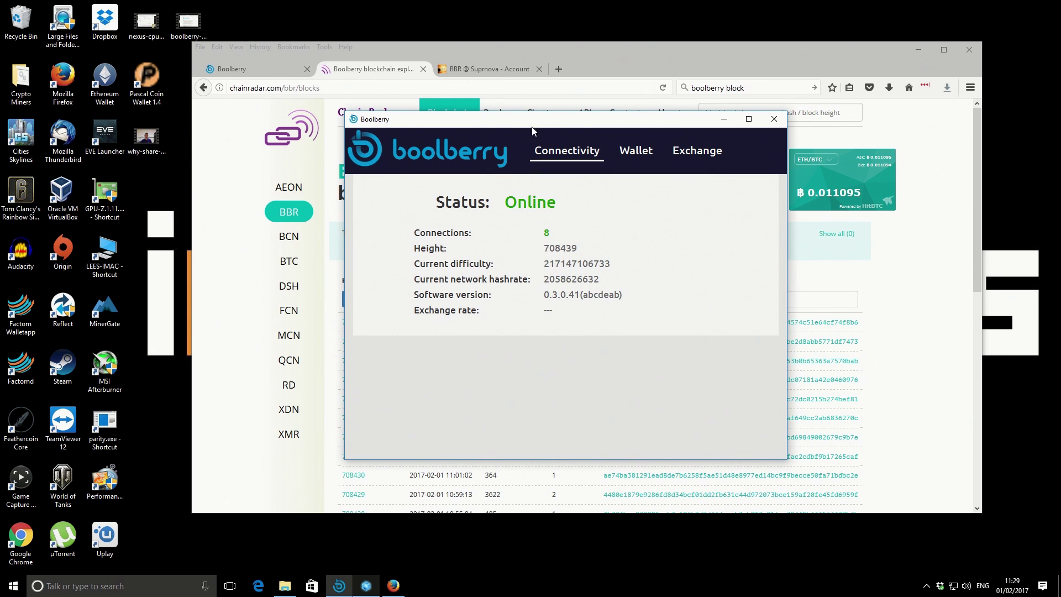
{"action": "left_click", "coordinate": [867, 54]}
{"action": "left_click", "coordinate": [918, 49]}
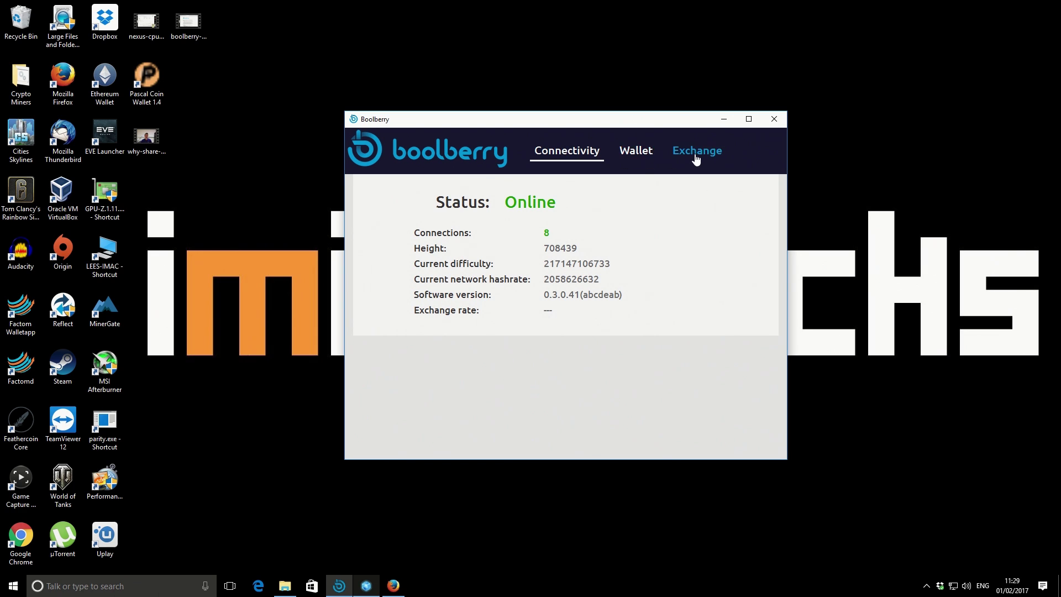
{"action": "left_click", "coordinate": [675, 159]}
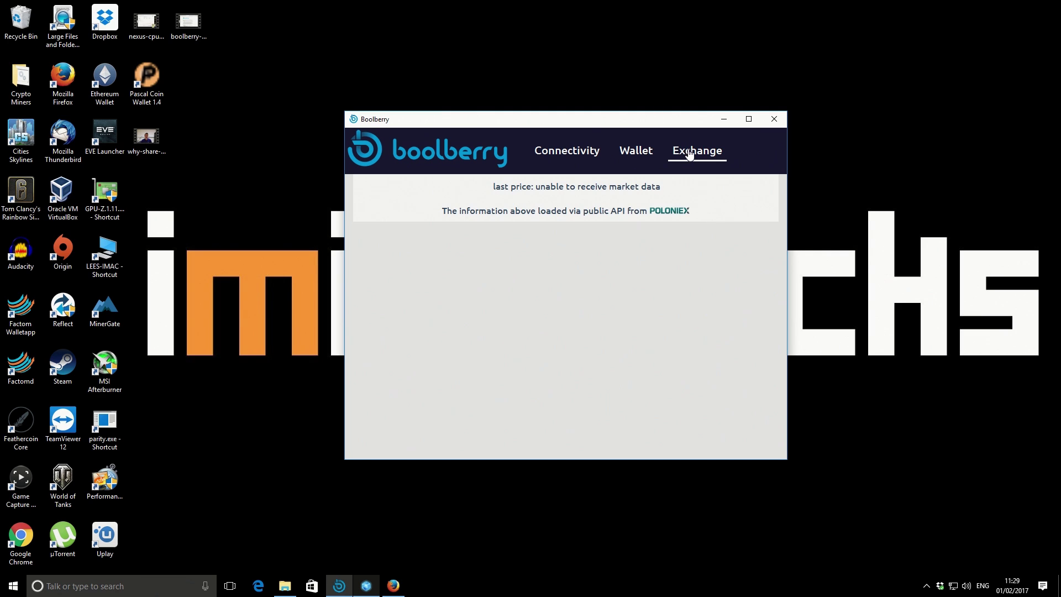
{"action": "left_click", "coordinate": [556, 159]}
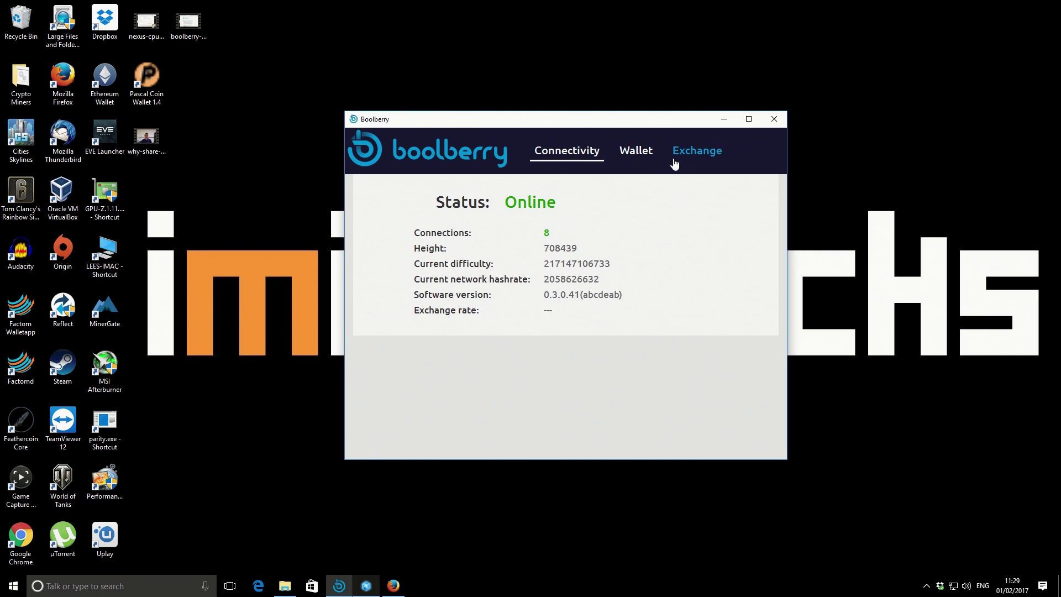
Step: Generate a new wallet, saving its .bbr file under the suggested name in Documents\Boolberry
{"action": "left_click", "coordinate": [637, 157]}
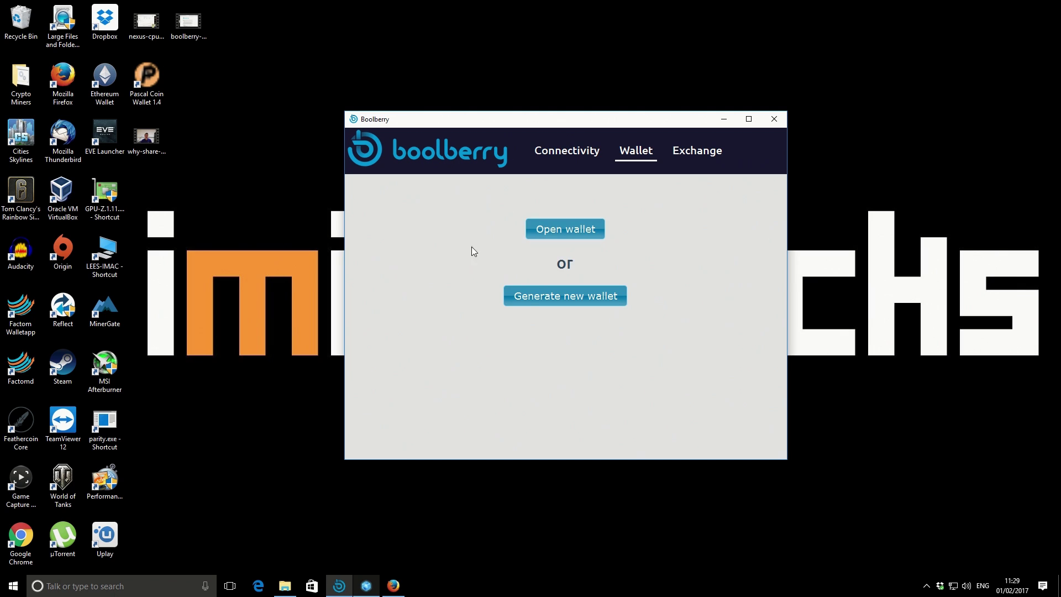
{"action": "left_click", "coordinate": [573, 298]}
{"action": "left_click", "coordinate": [602, 303]}
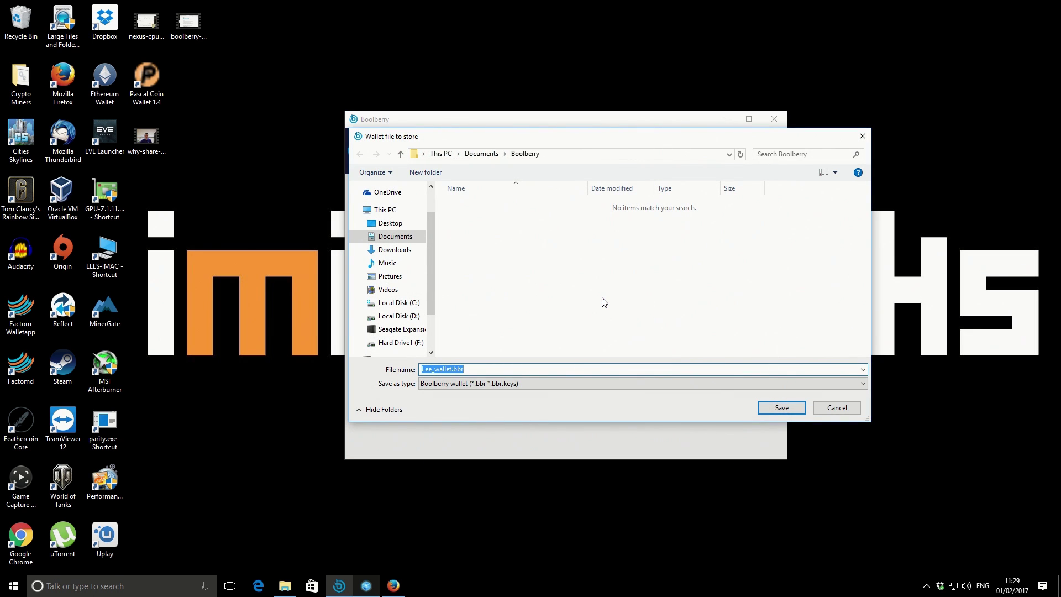
{"action": "left_click", "coordinate": [433, 371]}
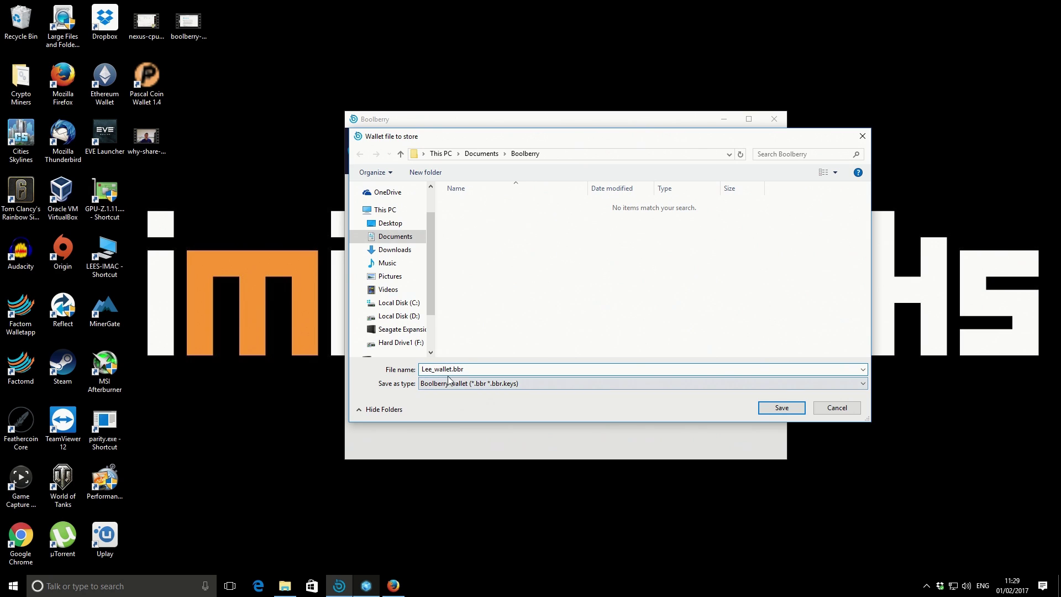
{"action": "left_click_drag", "start_coordinate": [452, 369], "coordinate": [467, 369]}
{"action": "left_click", "coordinate": [475, 369]}
{"action": "left_click", "coordinate": [779, 409]}
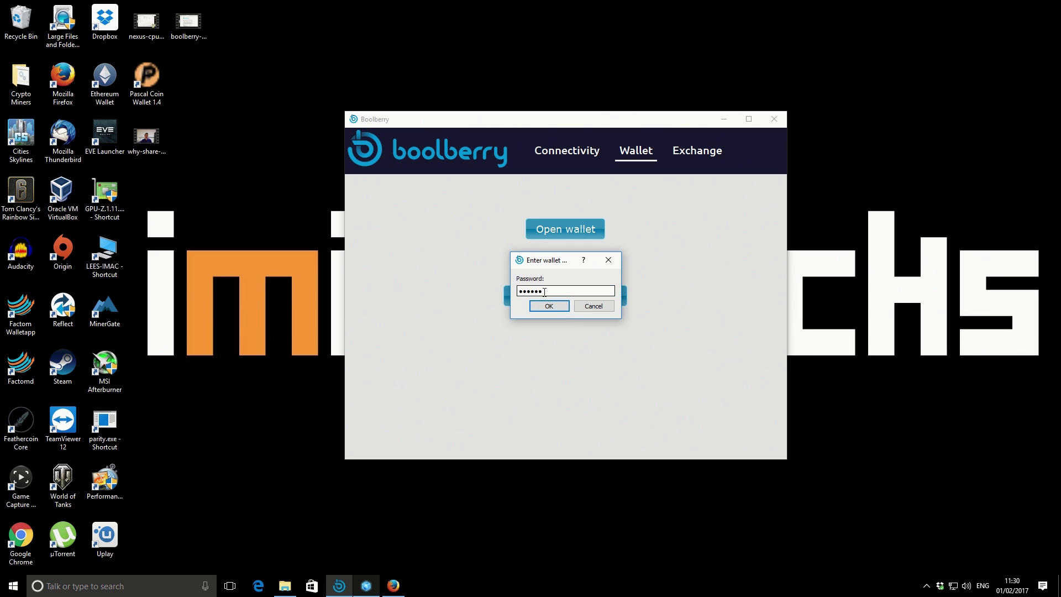
Step: Enter the wallet password to open it, then select its file path and address
{"action": "key", "text": "BackSpace"}
{"action": "key", "text": "BackSpace"}
{"action": "key", "text": "BackSpace"}
{"action": "left_click", "coordinate": [542, 309]}
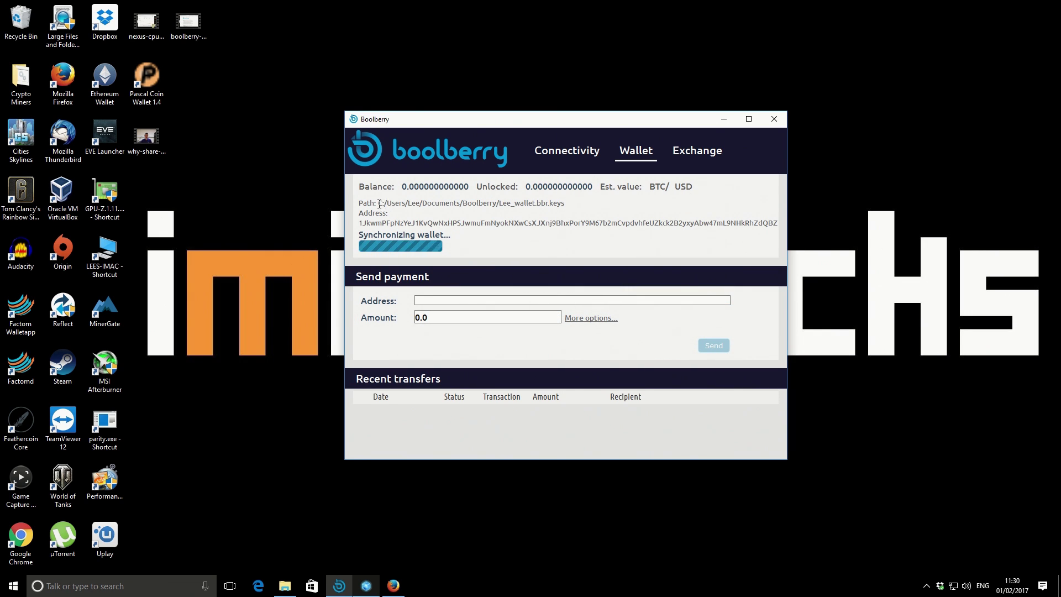
{"action": "left_click_drag", "start_coordinate": [378, 203], "coordinate": [569, 207]}
{"action": "left_click", "coordinate": [360, 225]}
{"action": "left_click_drag", "start_coordinate": [360, 225], "coordinate": [781, 222]}
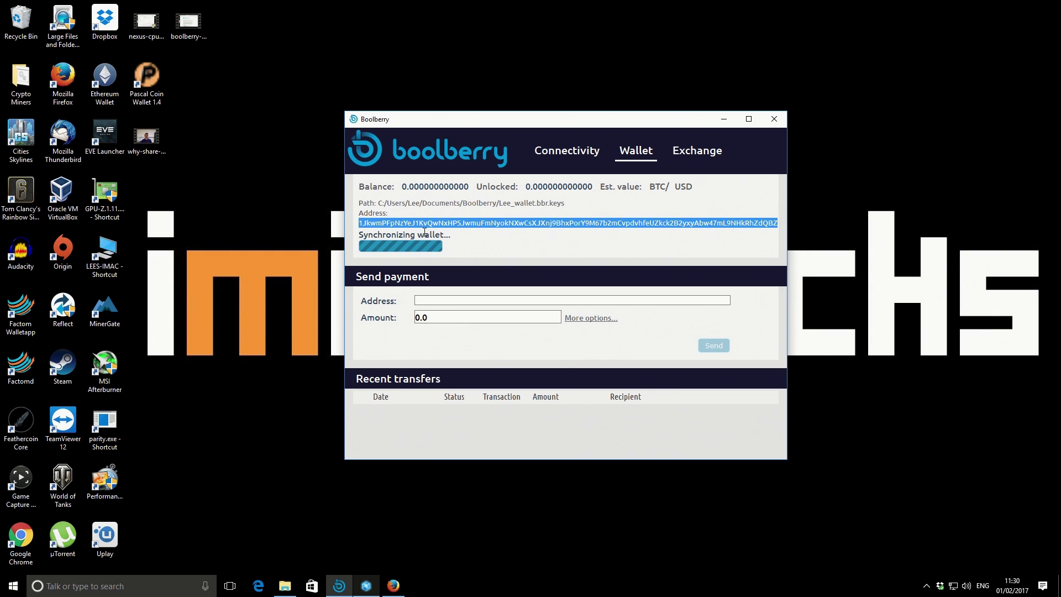
{"action": "left_click", "coordinate": [480, 241]}
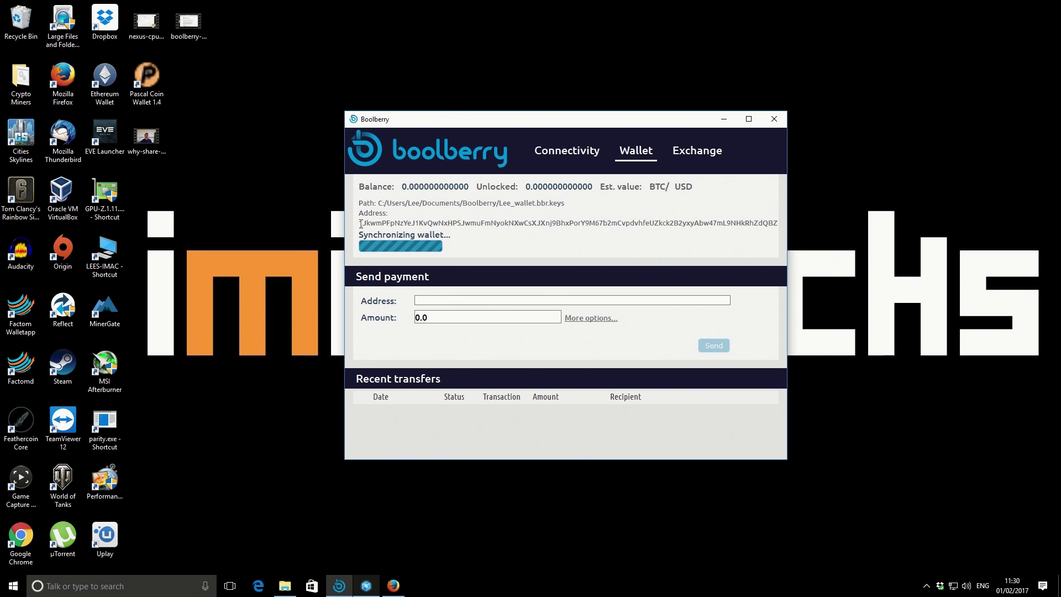
Step: Launch Notepad and paste the copied --seed-node arguments into a new note
{"action": "left_click", "coordinate": [121, 586]}
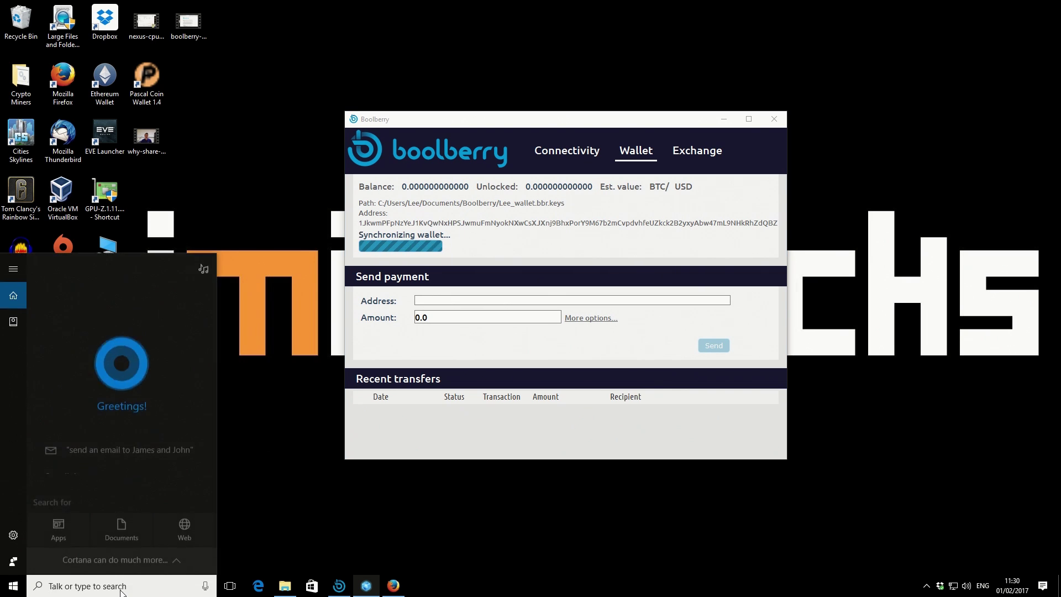
{"action": "type", "text": "node"}
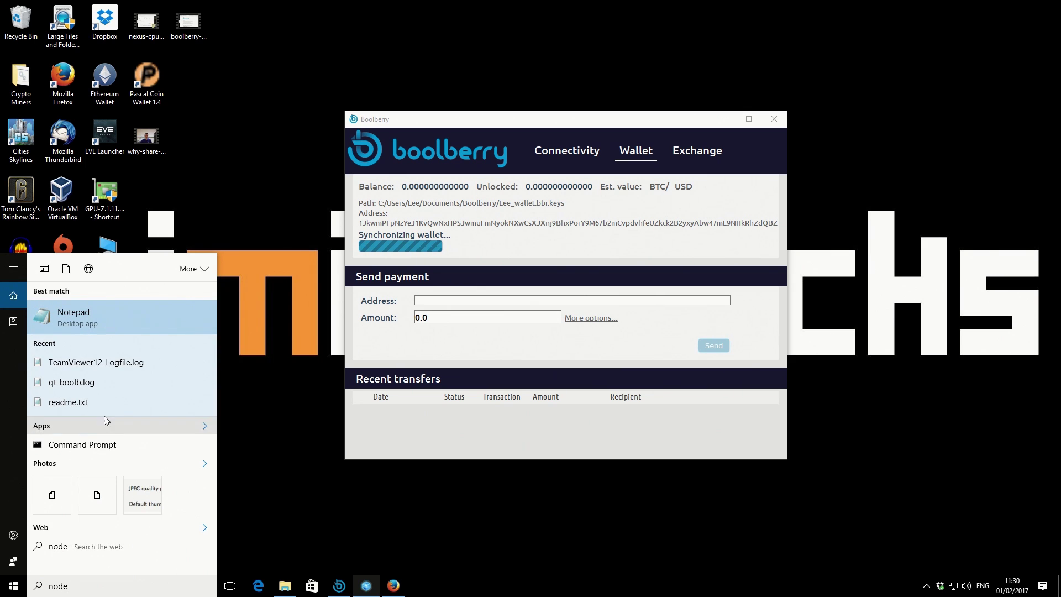
{"action": "left_click", "coordinate": [91, 318]}
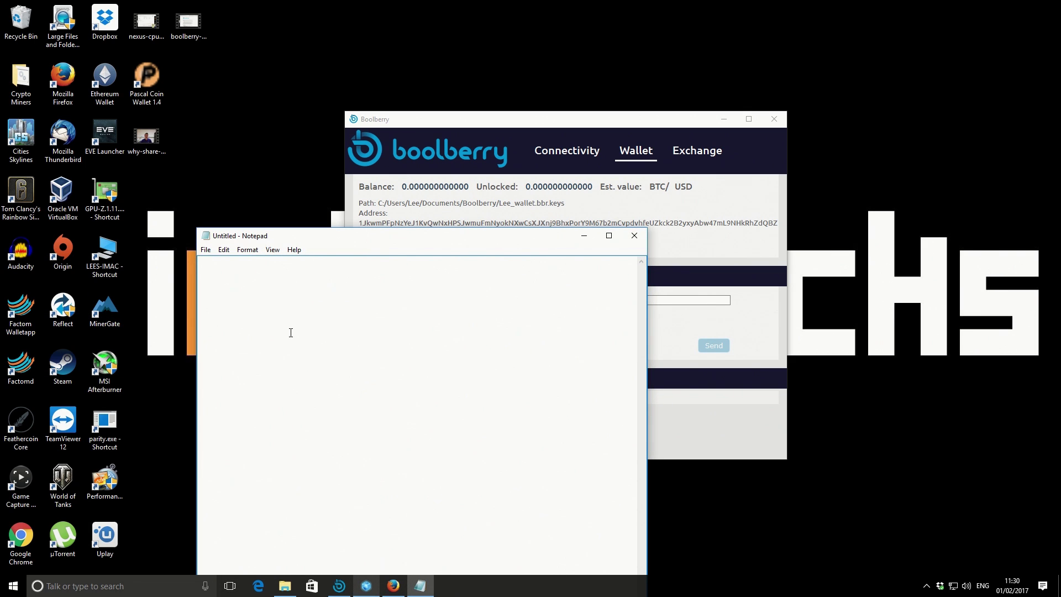
{"action": "type", "text": "--seed-node 5.9.44.154:10101 --seed-node 66.228.33.249:10101 --seed-node 59.120.166.36:10101 --seed-node 62.201.213.25:10101 --seed-node 95.85.21.33:10101 --seed-node 107.170.97.197:10101"}
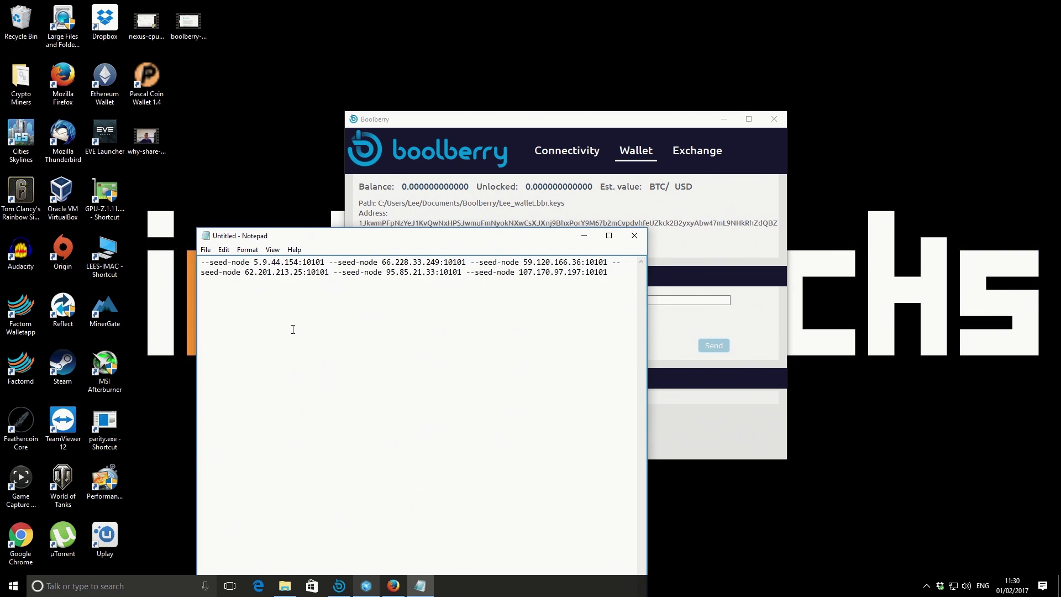
{"action": "left_click", "coordinate": [500, 122]}
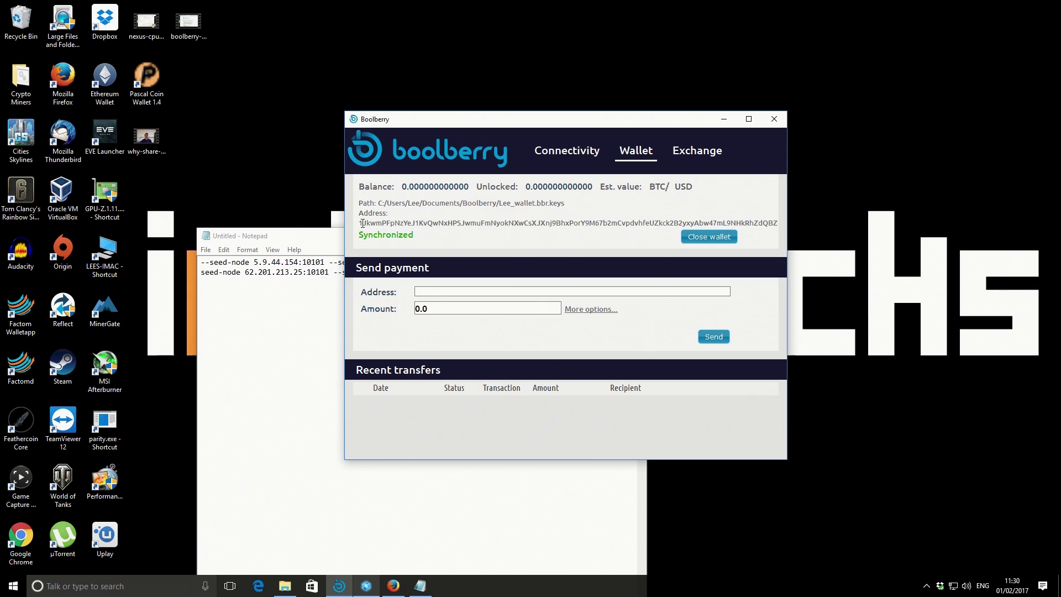
{"action": "left_click_drag", "start_coordinate": [362, 223], "coordinate": [777, 220]}
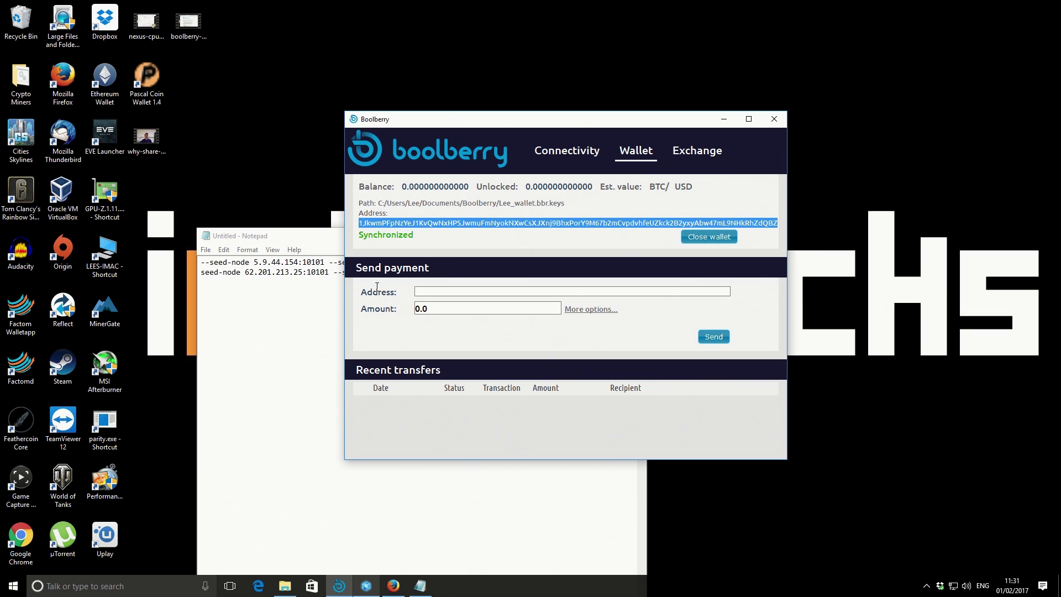
{"action": "left_click", "coordinate": [360, 269]}
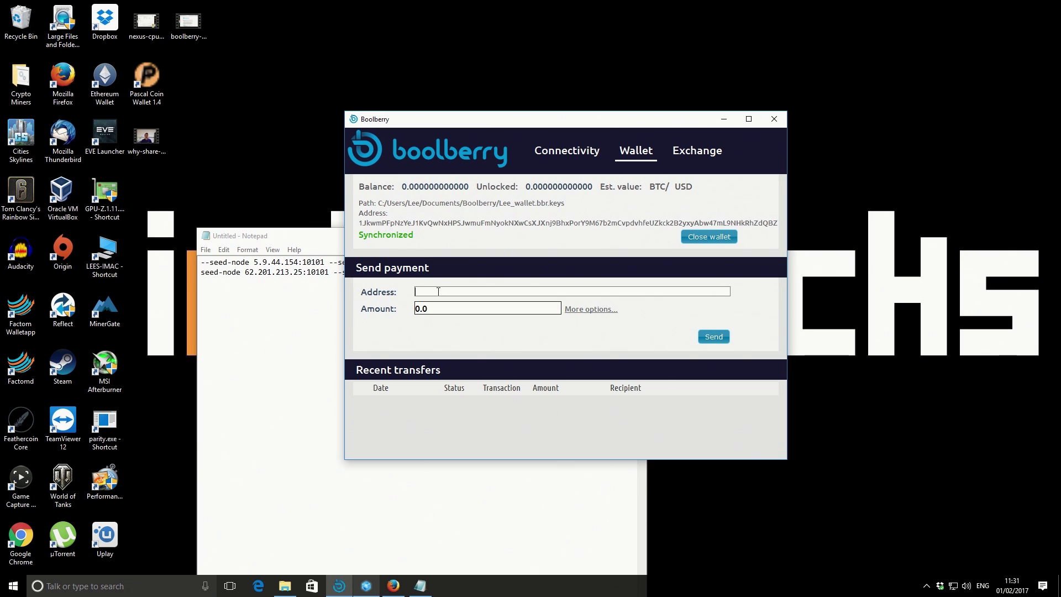
{"action": "left_click", "coordinate": [439, 311]}
Step: Bring Firefox forward on the 'BBR @ Suprnova - Account' tab at the payout settings
{"action": "left_click", "coordinate": [393, 588]}
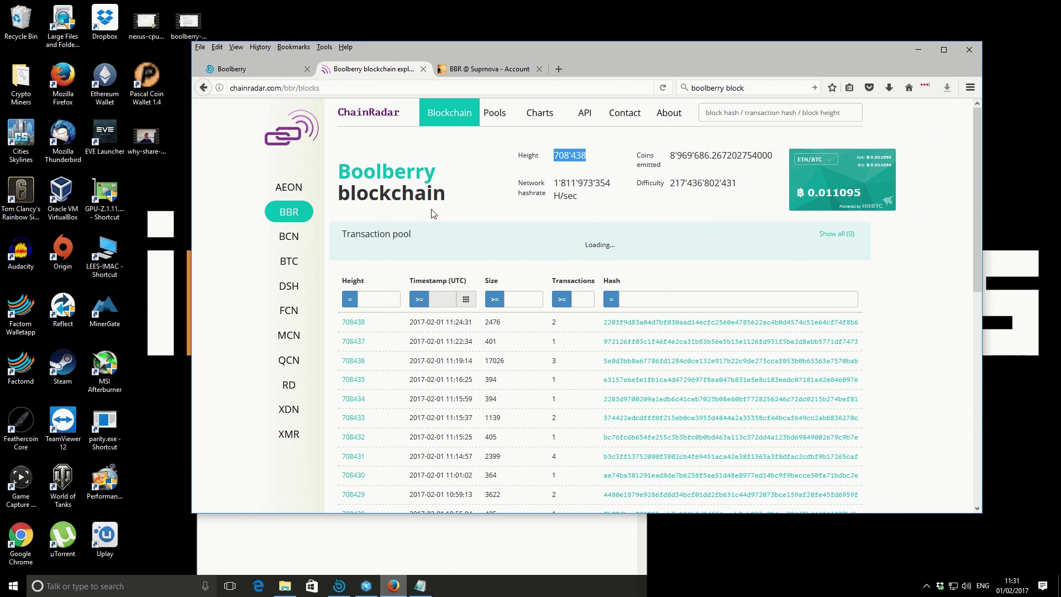
{"action": "left_click", "coordinate": [489, 72]}
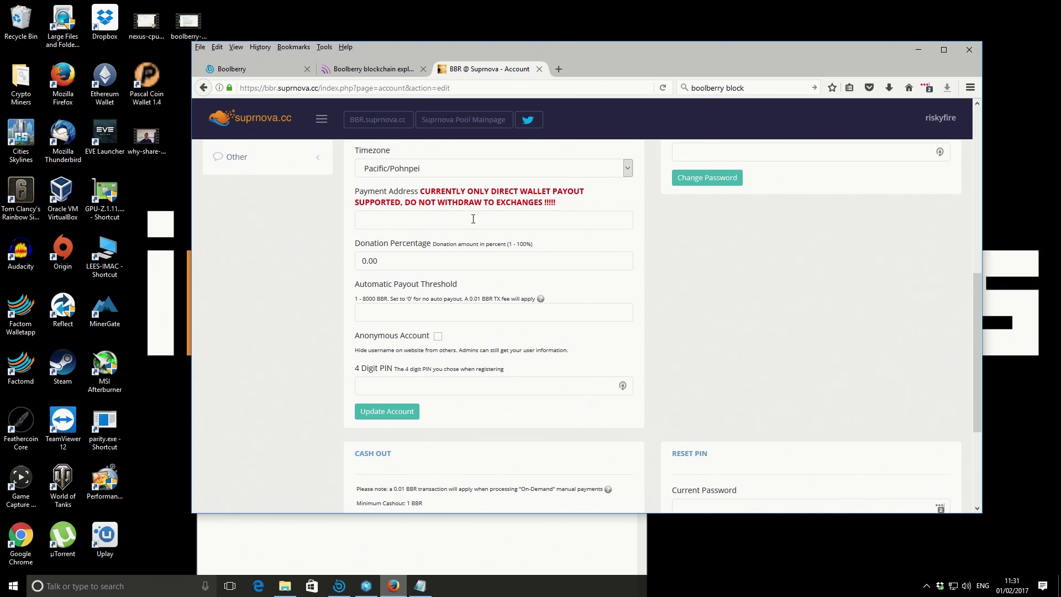
Step: Paste the new wallet address as Payment Address, set a 1 BBR payout threshold, and update with the PIN
{"action": "left_click", "coordinate": [394, 219]}
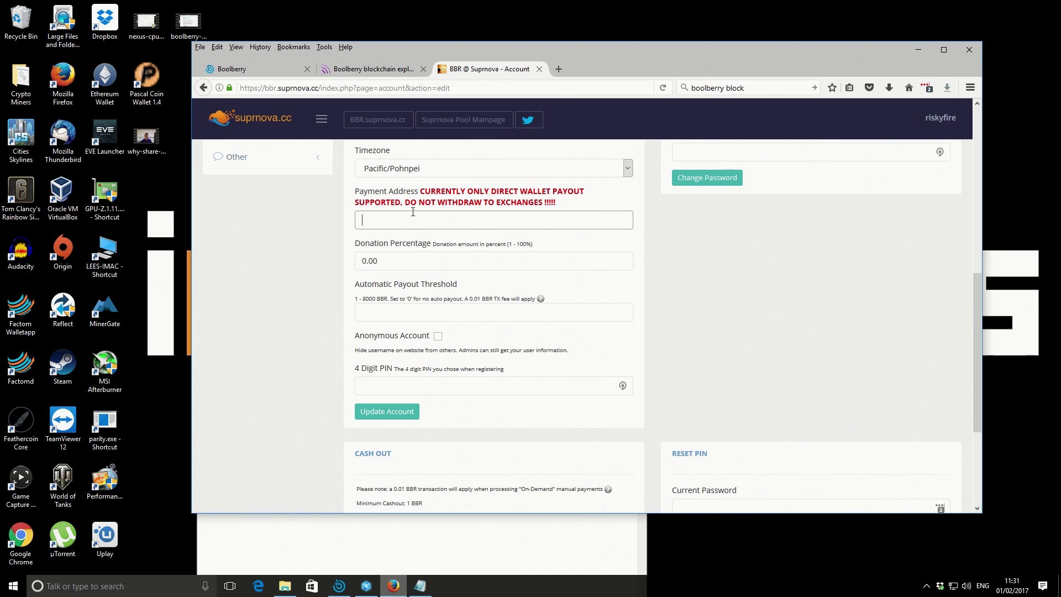
{"action": "key", "text": "ctrl+v"}
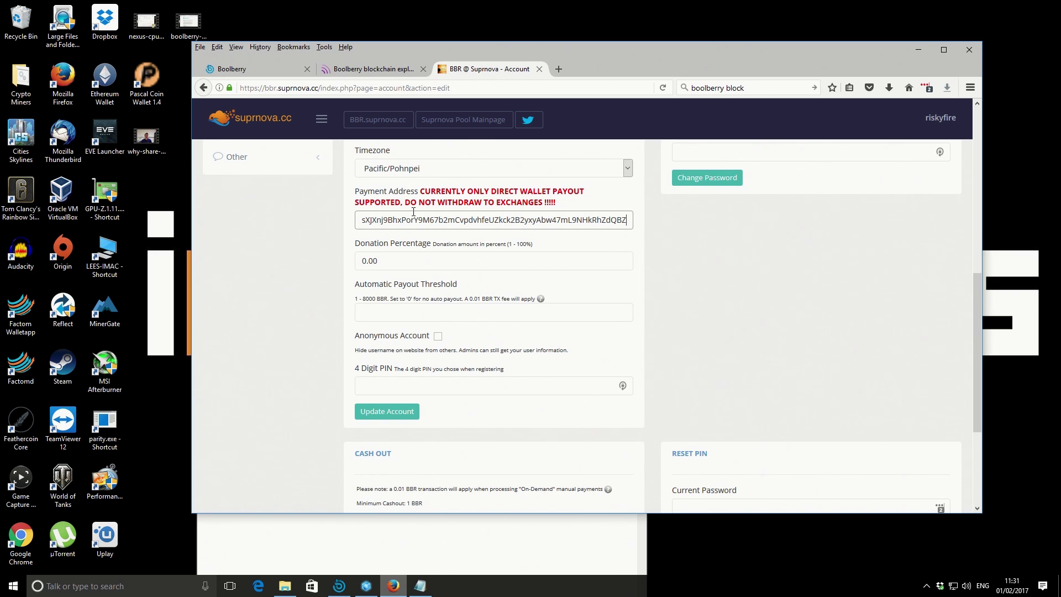
{"action": "left_click", "coordinate": [398, 264]}
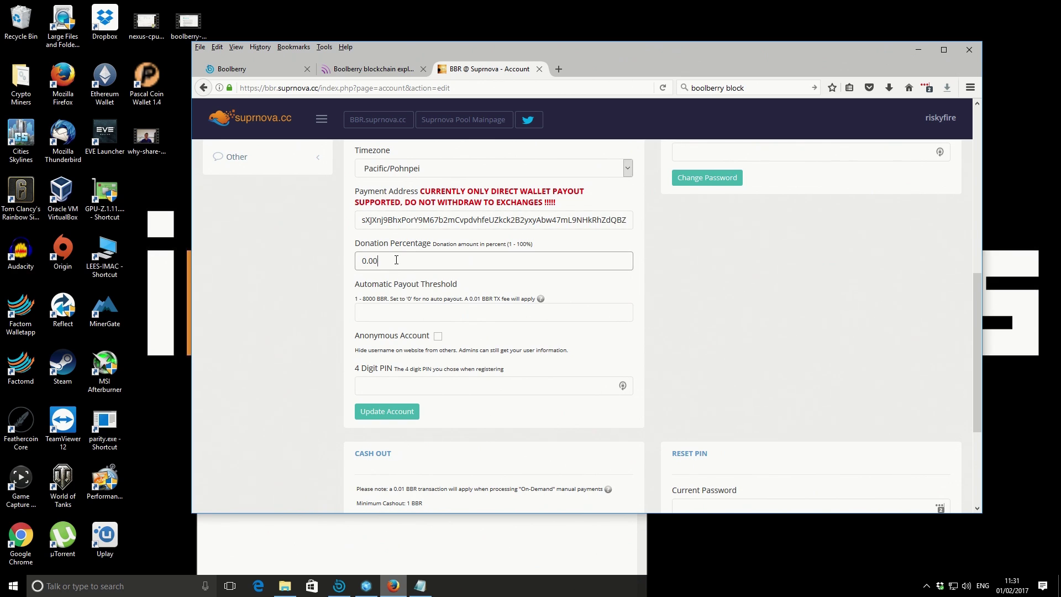
{"action": "left_click", "coordinate": [384, 311]}
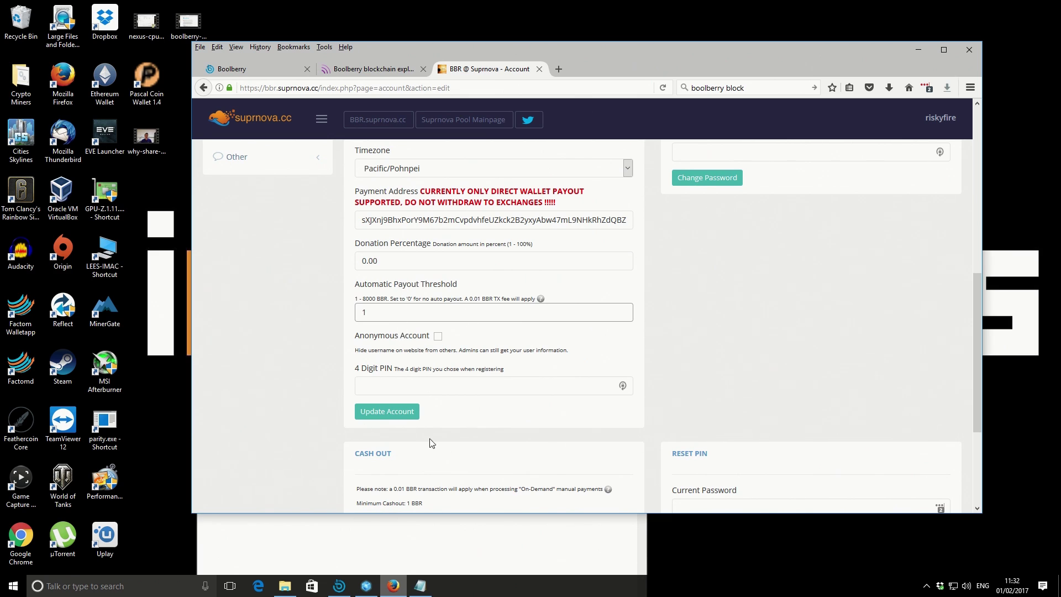
{"action": "left_click", "coordinate": [426, 384]}
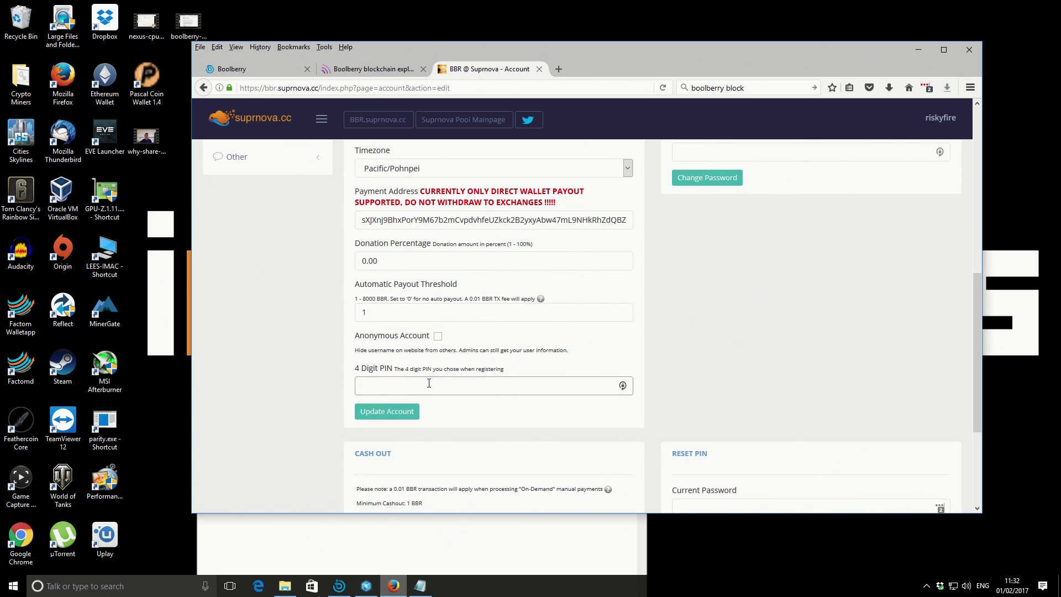
{"action": "type", "text": "****"}
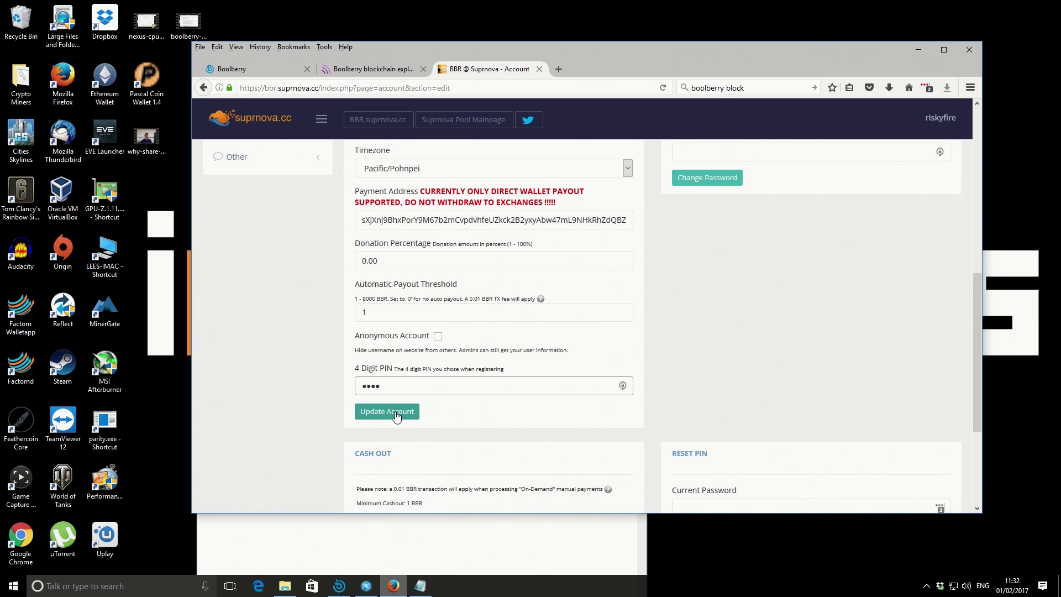
{"action": "left_click", "coordinate": [396, 415]}
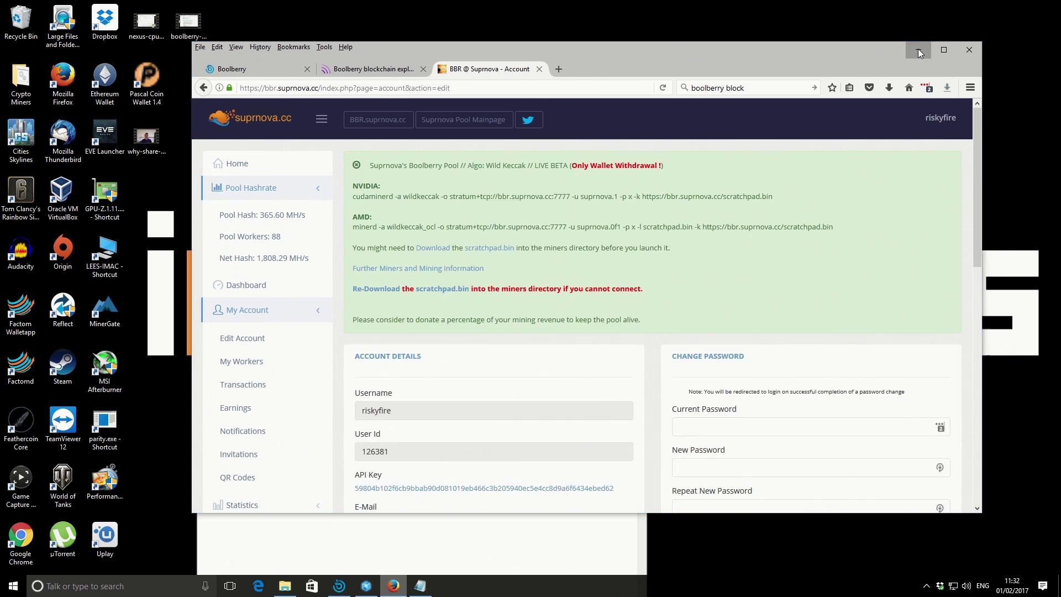
Step: Minimize Firefox and the Notepad notes so only the Boolberry wallet shows
{"action": "left_click", "coordinate": [918, 48]}
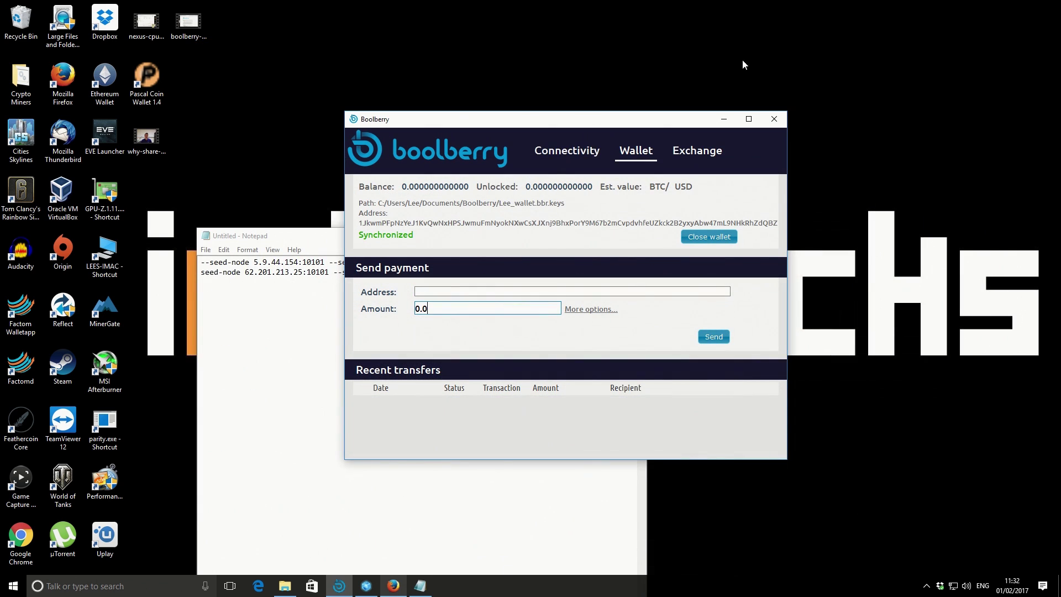
{"action": "left_click", "coordinate": [304, 237]}
{"action": "left_click", "coordinate": [585, 236]}
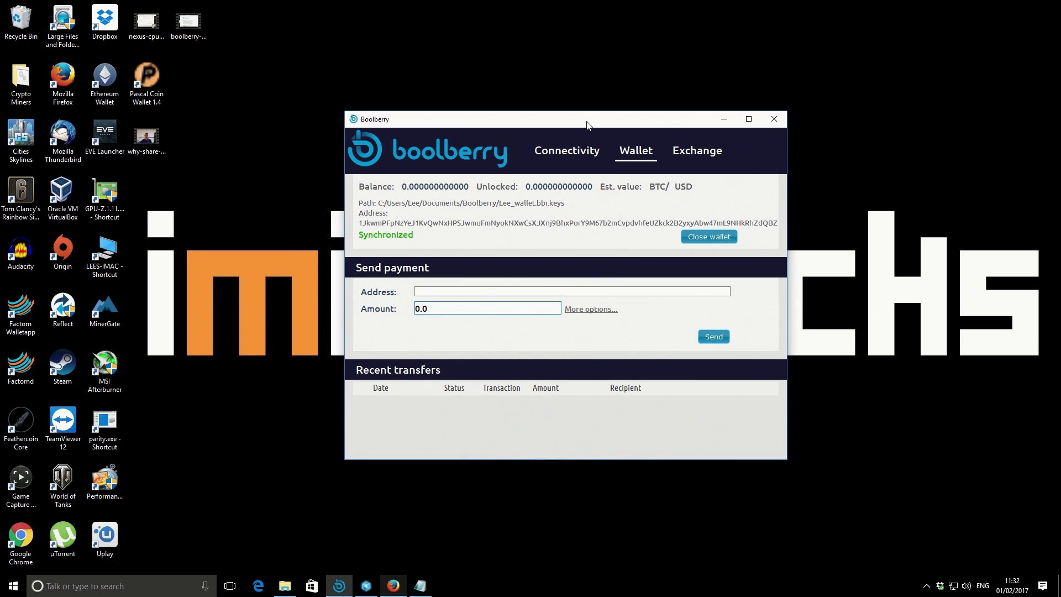